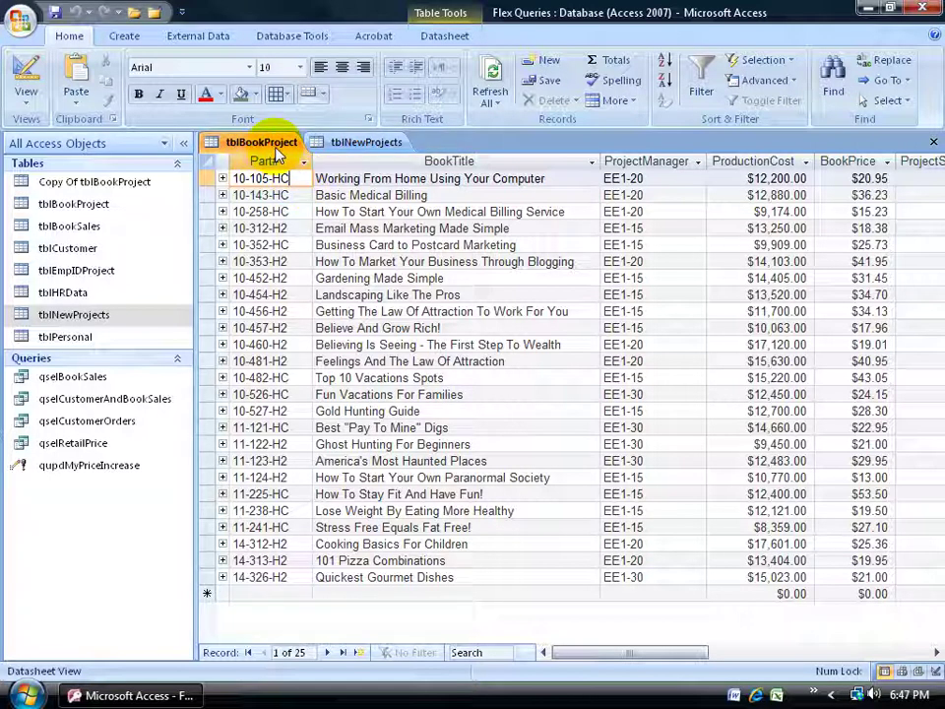
Compare tblBookProject's 25 records with tblNewProjects' 7 records, finishing on tblNewProjects.
left_click(355, 144)
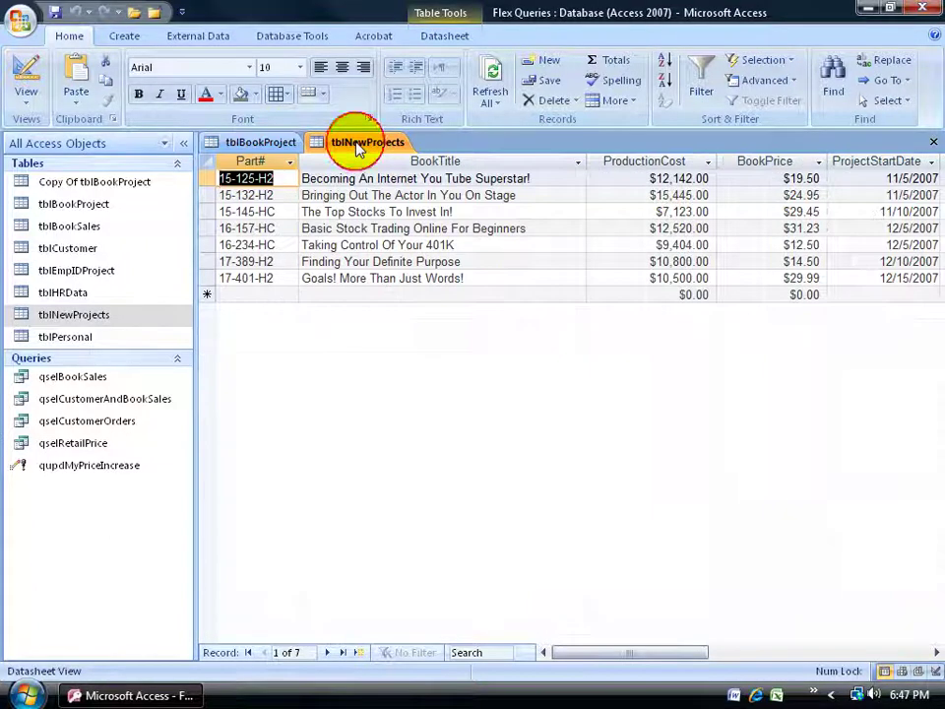
left_click(261, 143)
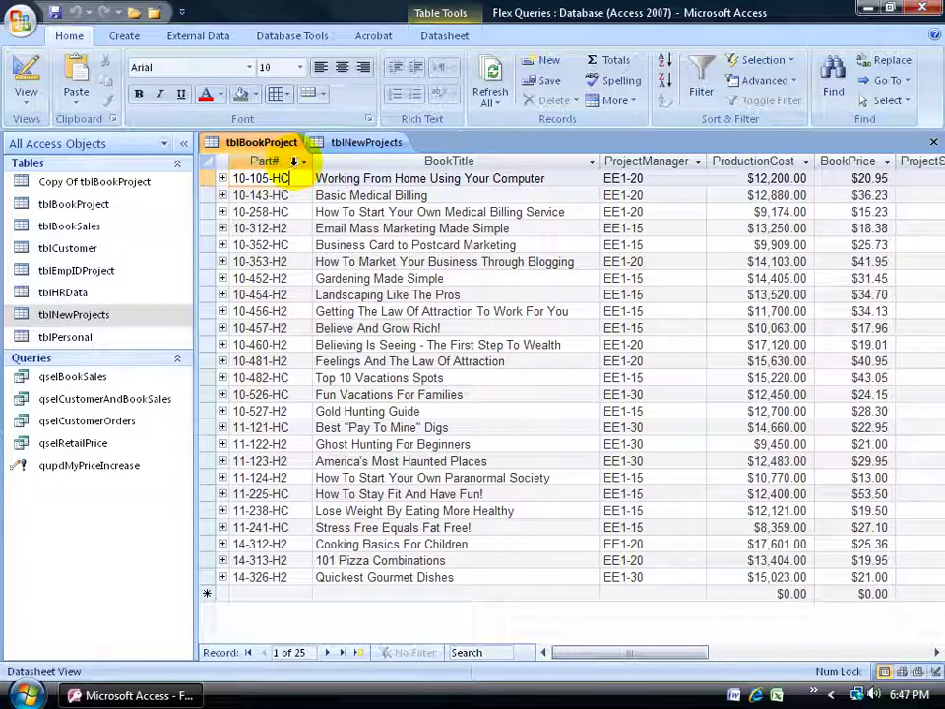
left_click(373, 140)
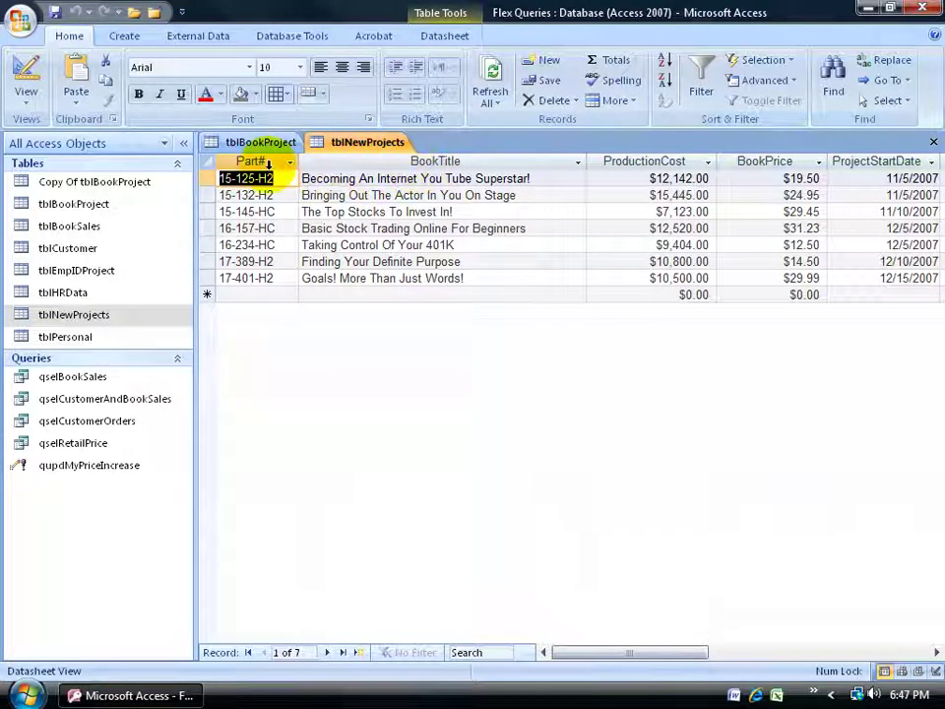
right_click(339, 143)
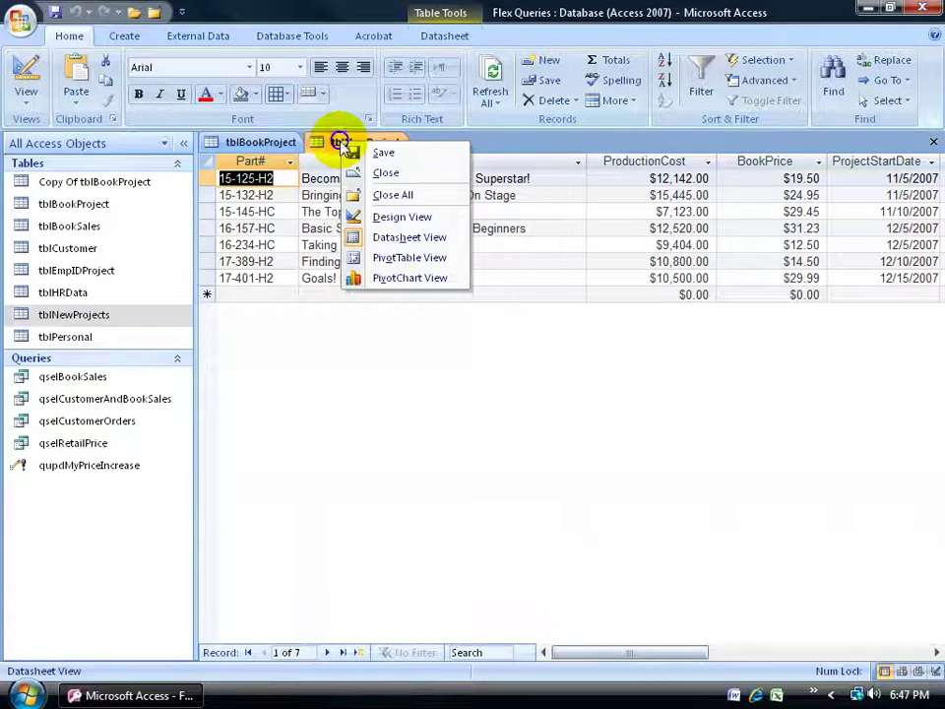
left_click(375, 215)
left_click(402, 183)
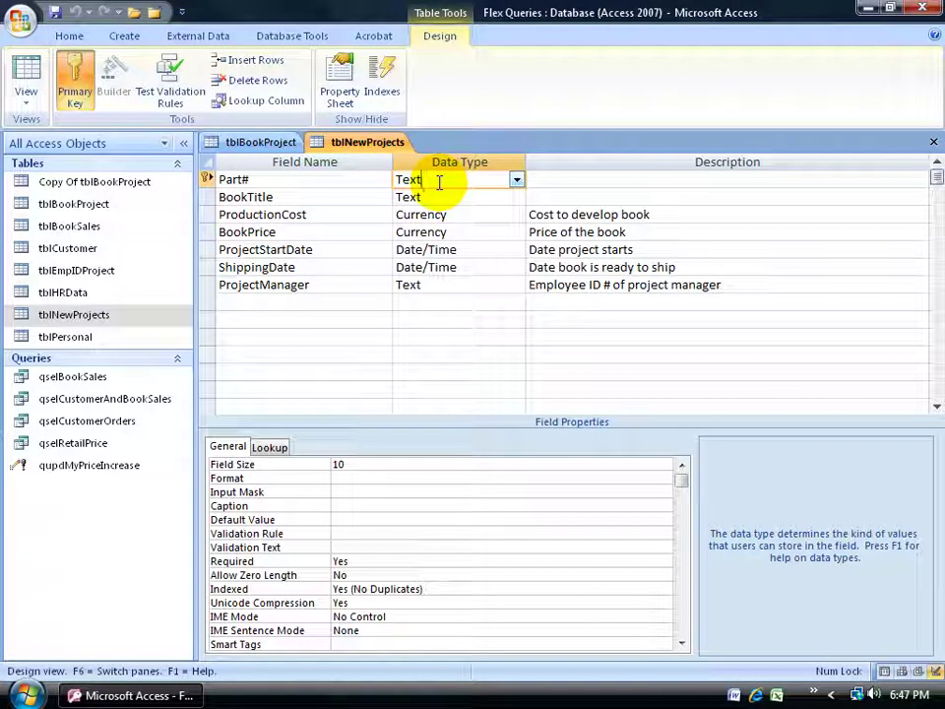
right_click(264, 143)
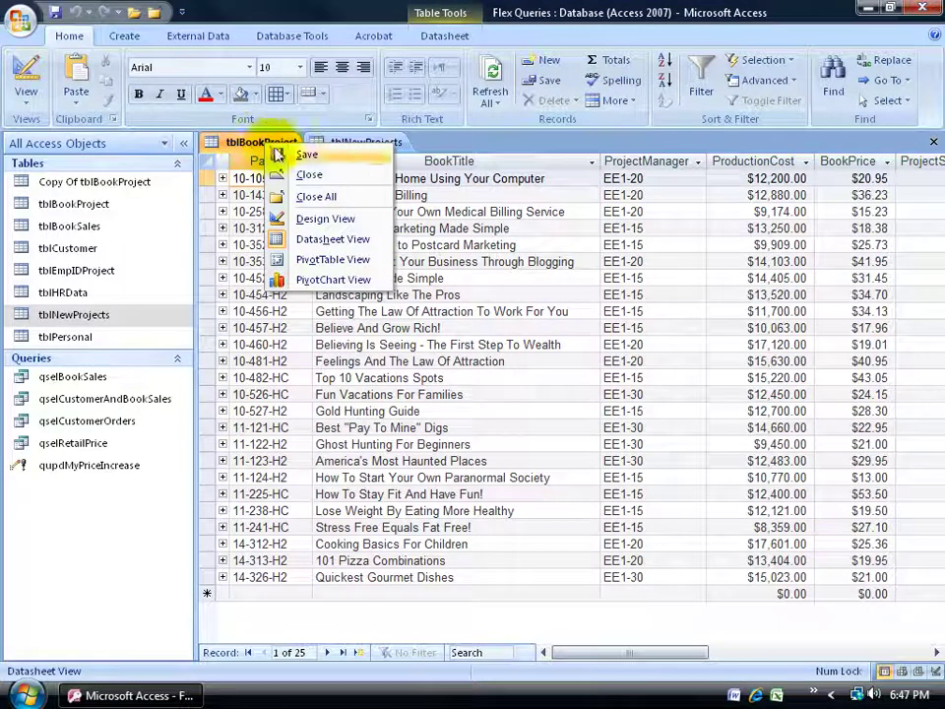
left_click(313, 218)
left_click(295, 183)
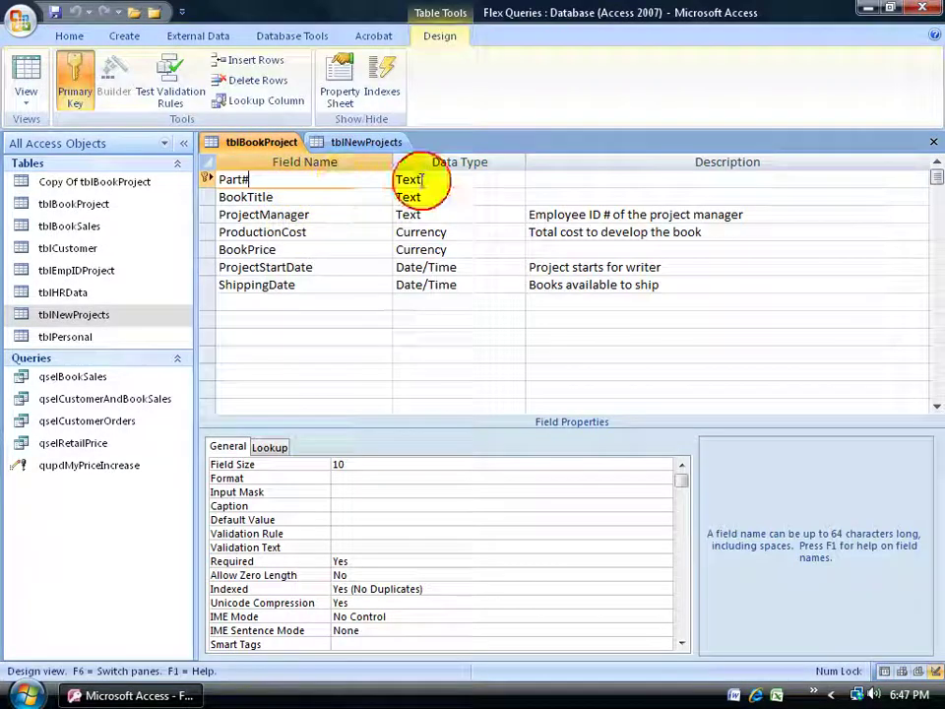
left_click(443, 182)
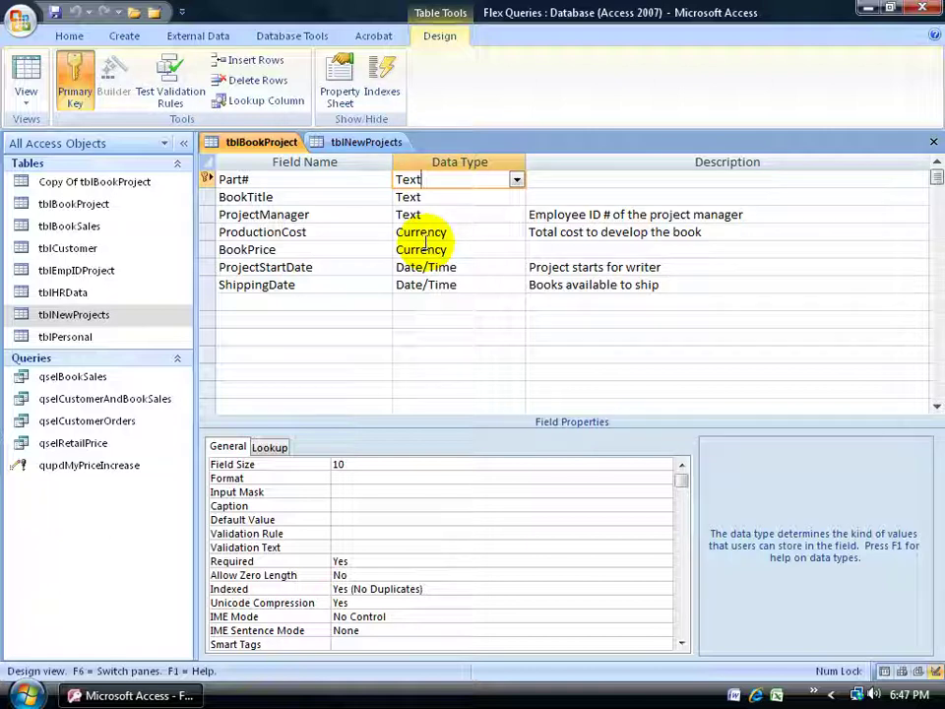
right_click(261, 144)
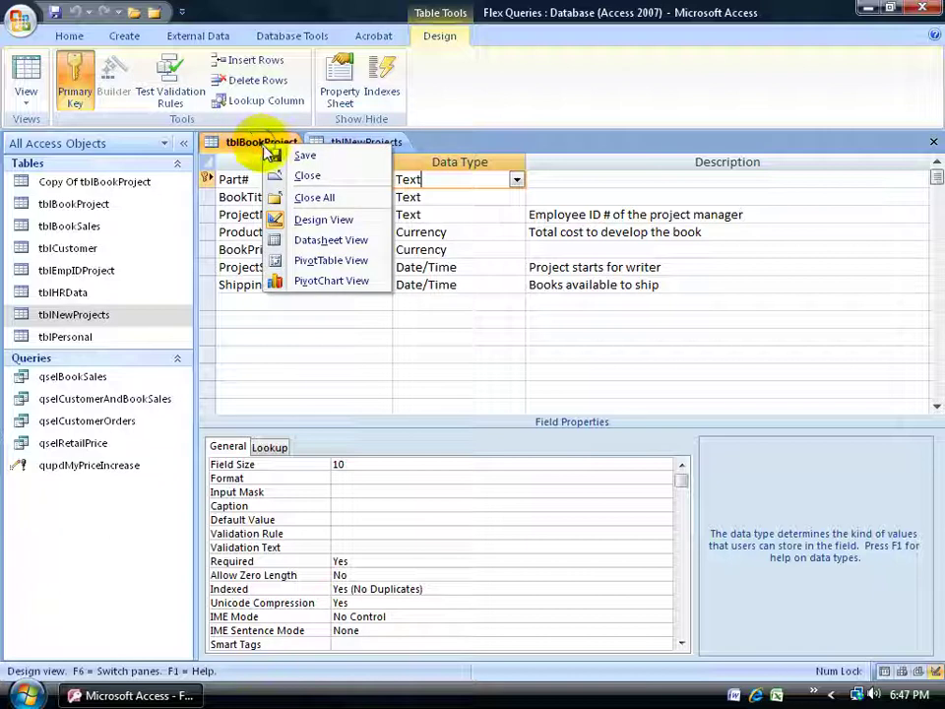
left_click(313, 239)
right_click(355, 143)
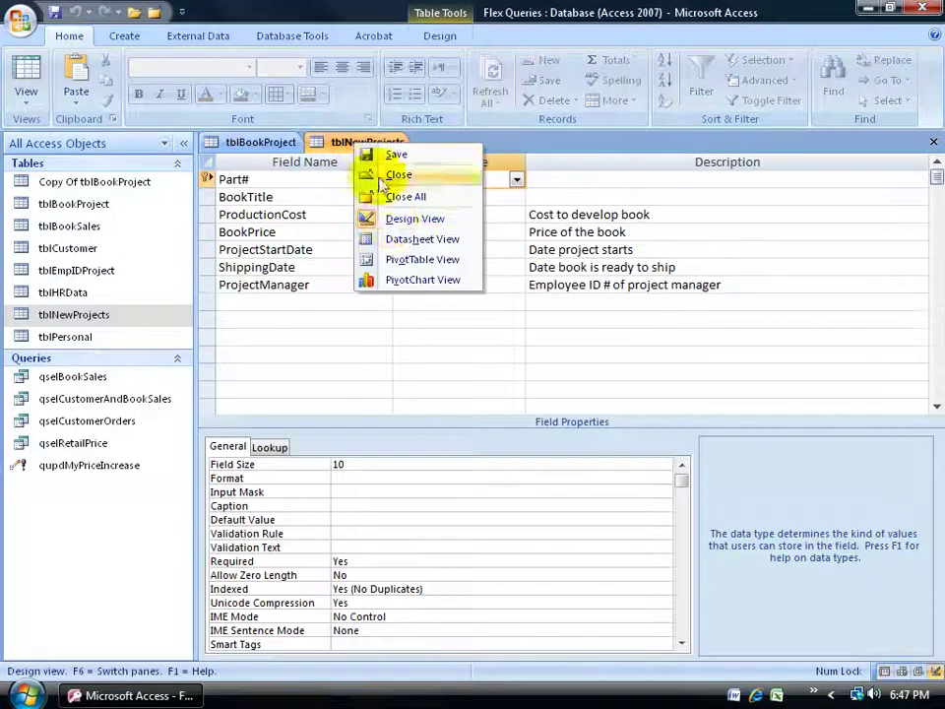
left_click(392, 239)
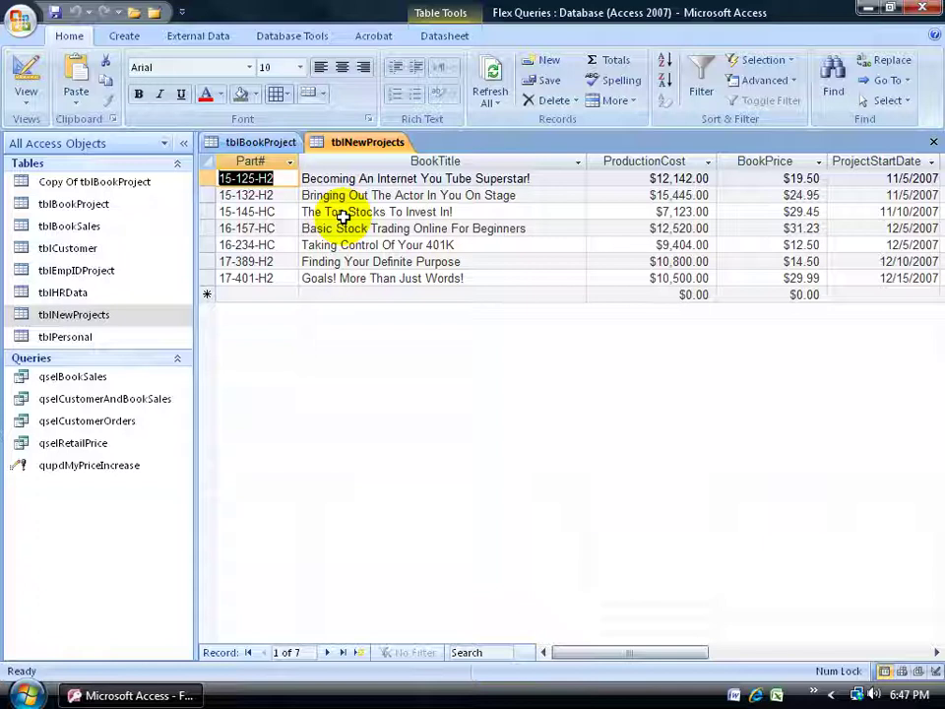
Create a new design-view query on tblNewProjects, enlarging its field list and criteria grid.
left_click(124, 36)
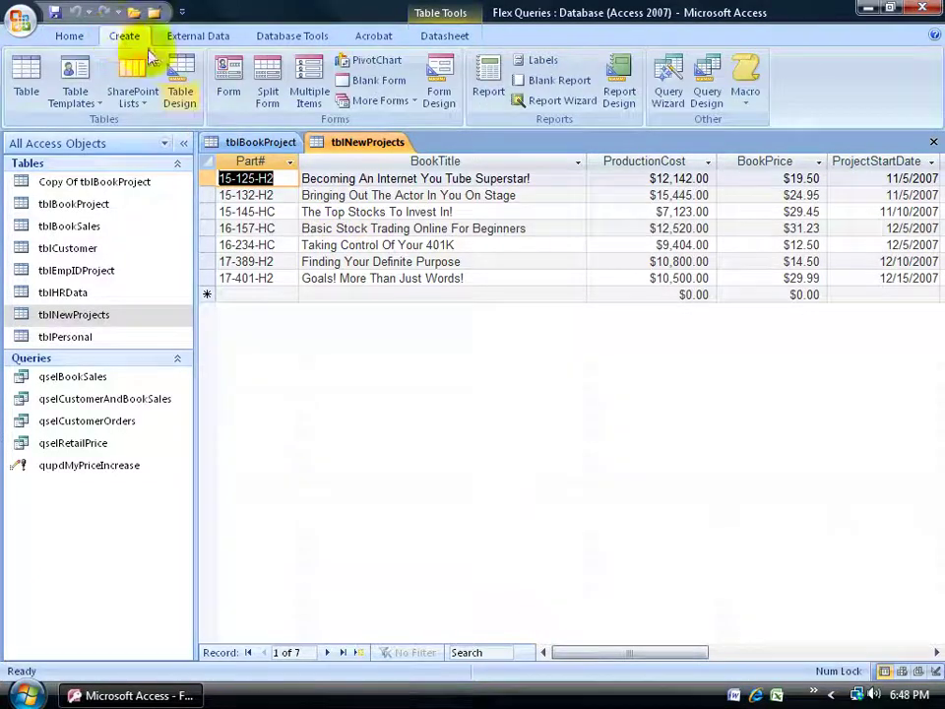
left_click(708, 97)
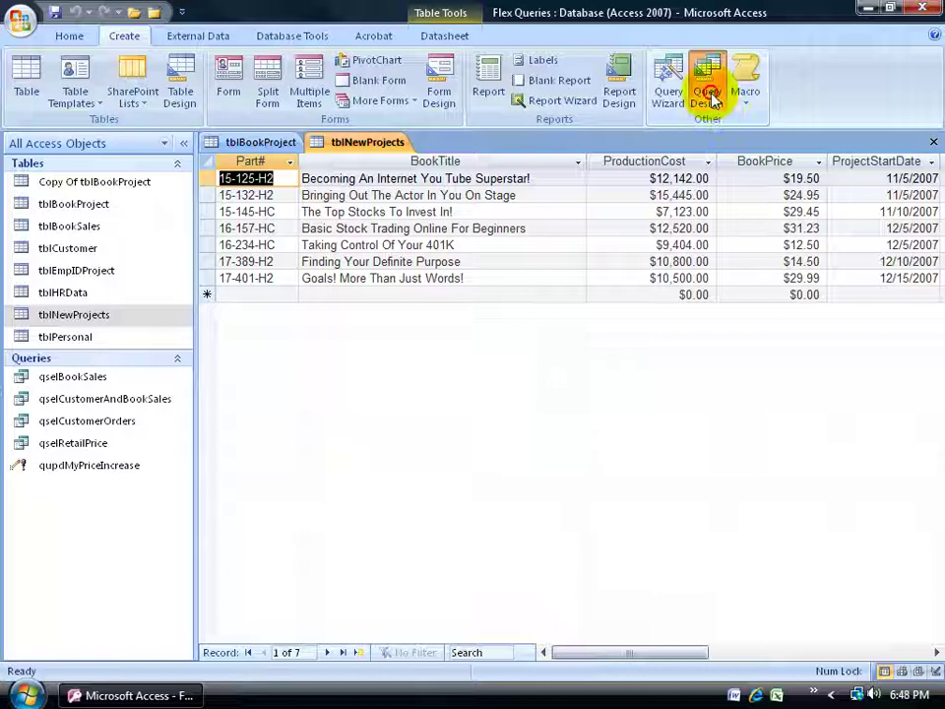
left_click_drag(519, 408, 523, 207)
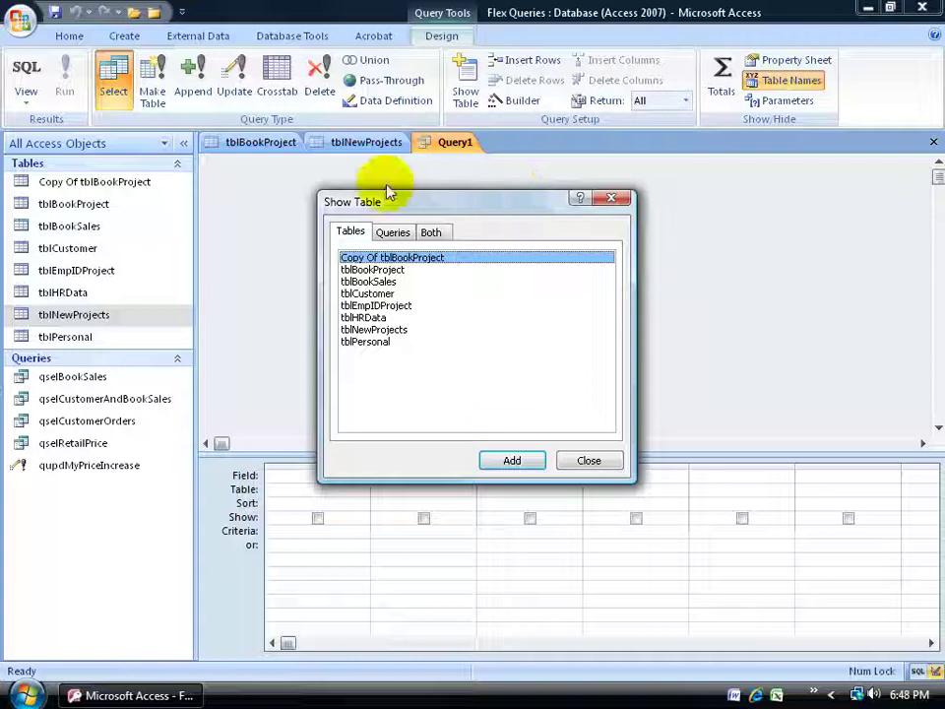
double_click(391, 329)
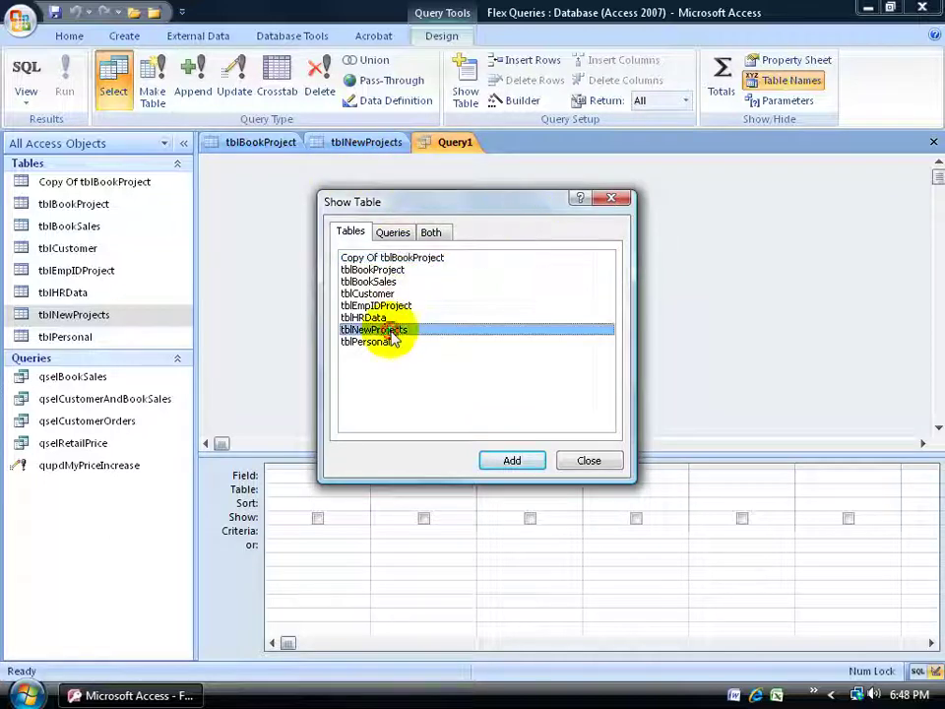
left_click(587, 460)
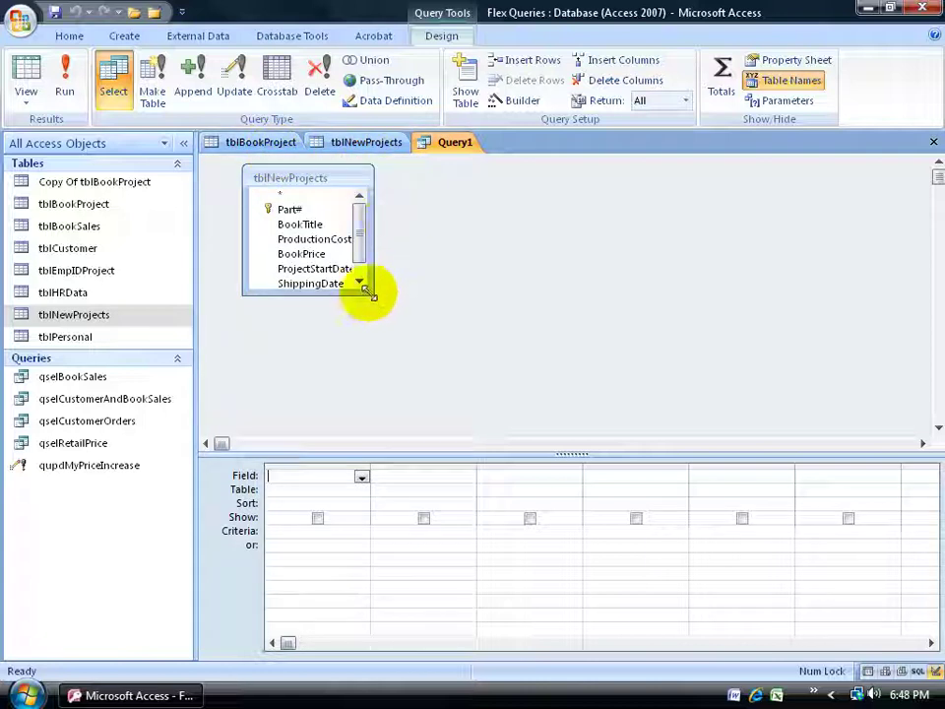
left_click_drag(367, 290, 389, 325)
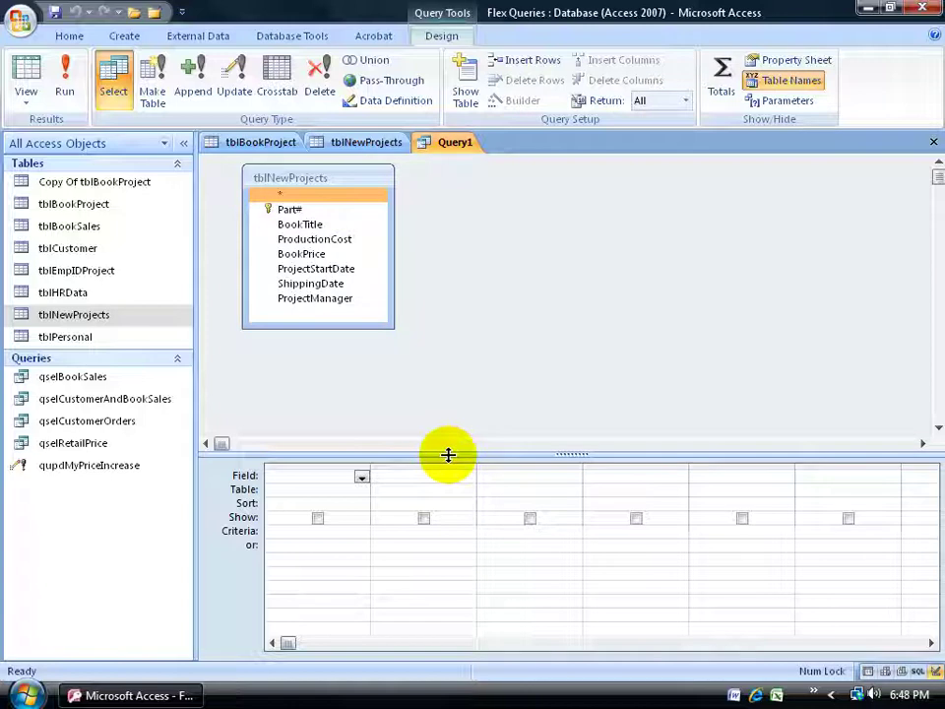
left_click_drag(449, 454, 442, 344)
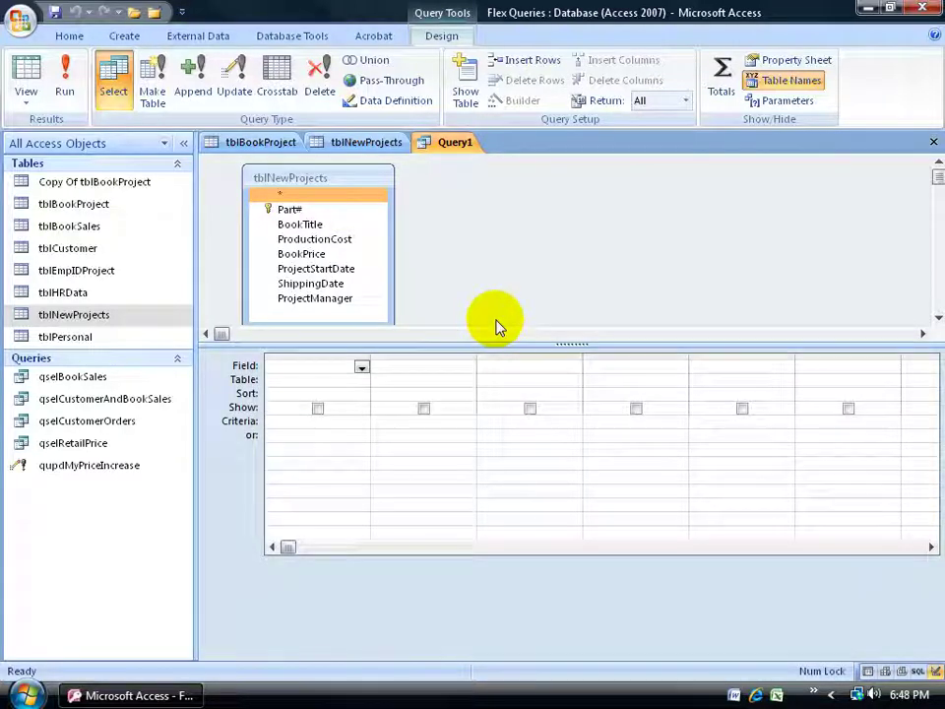
Add tblNewProjects.* to Query1 and preview the datasheet to confirm all 7 records appear.
left_click(380, 146)
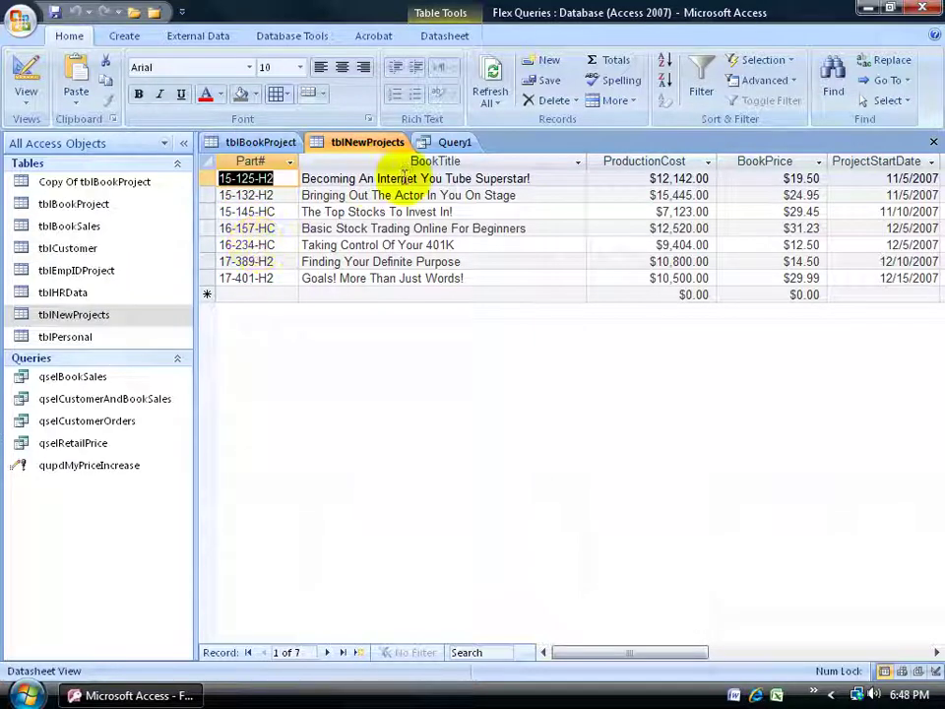
left_click(451, 143)
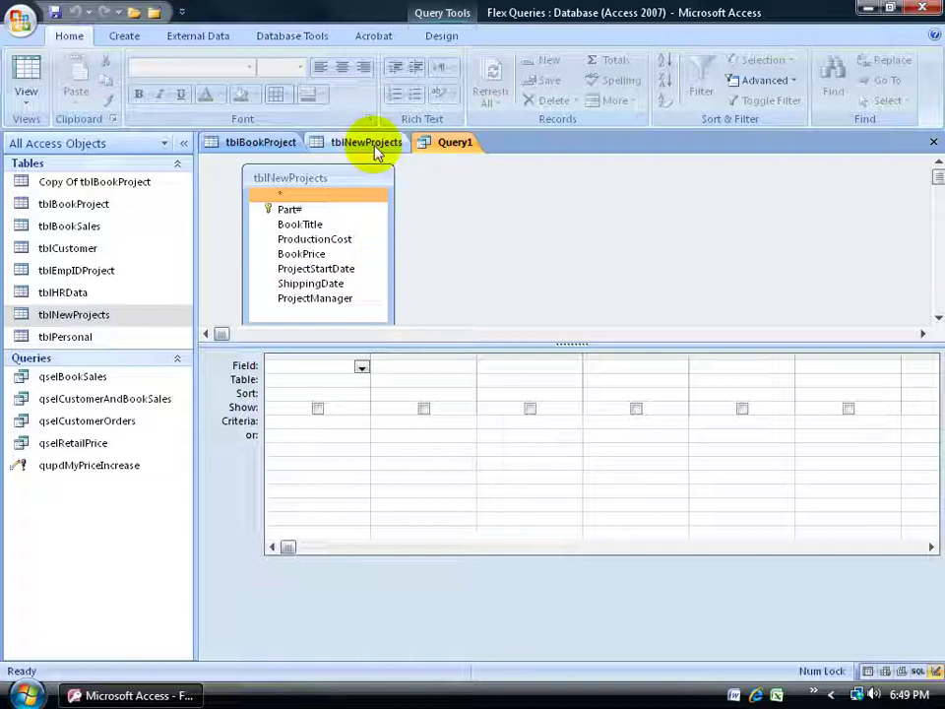
double_click(286, 195)
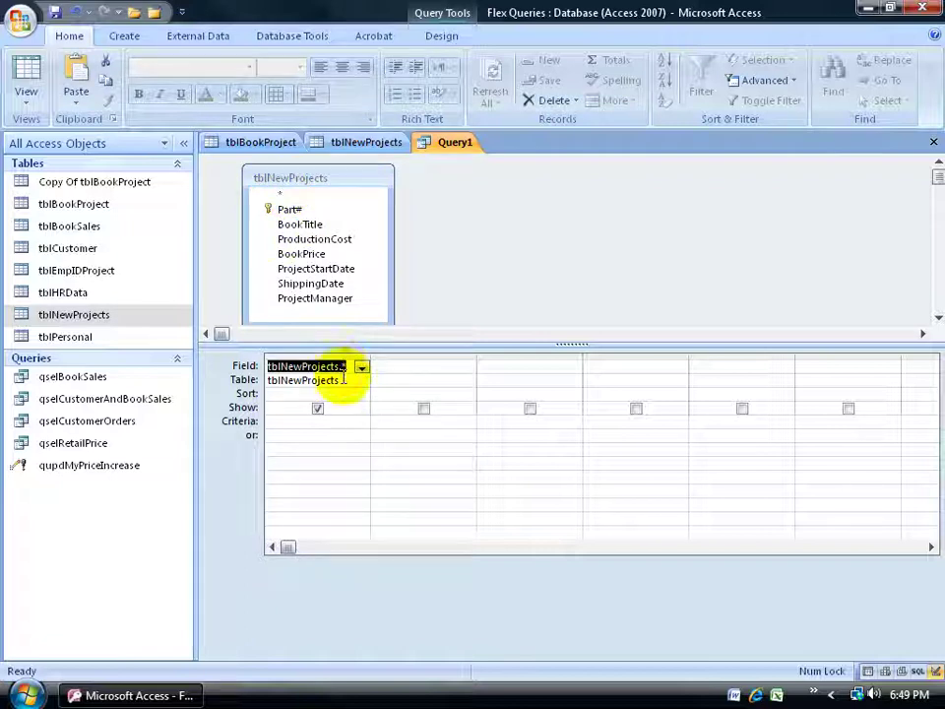
left_click(27, 75)
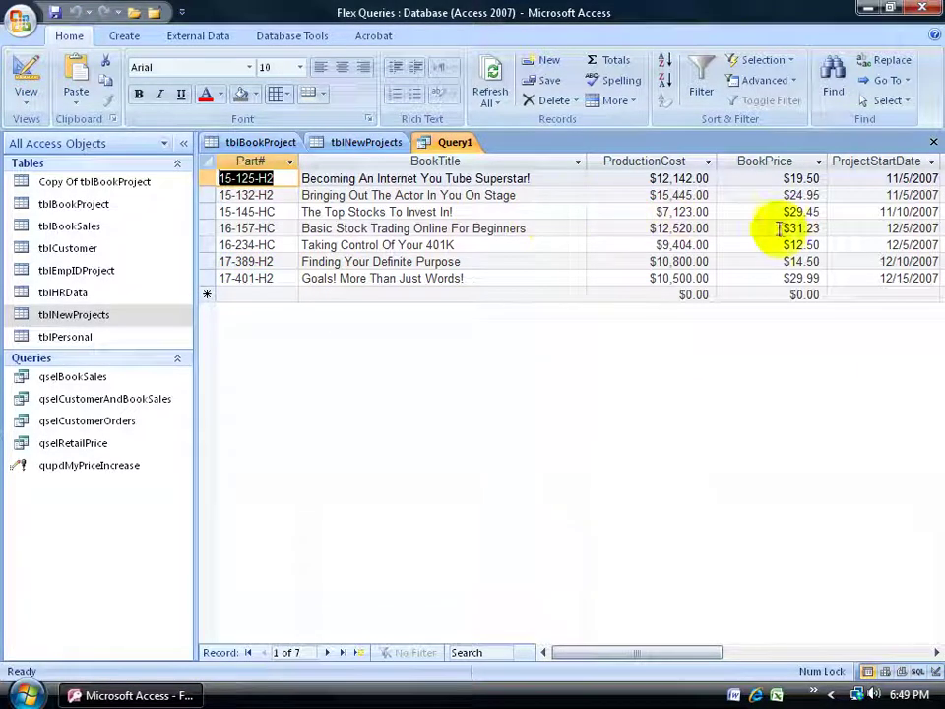
left_click(26, 77)
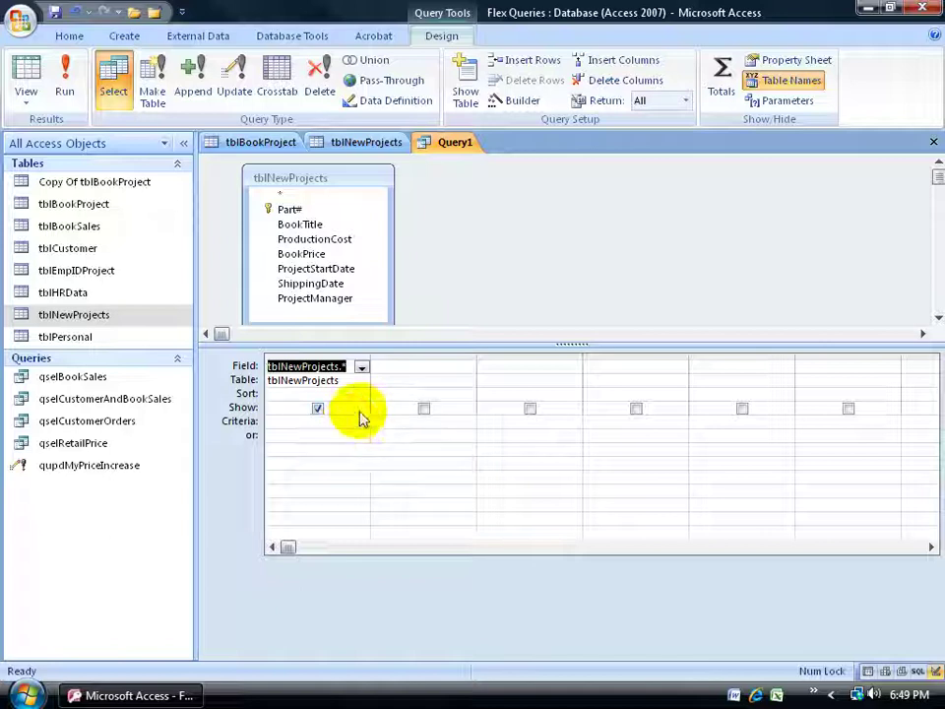
Add Part# with criterion 15*, hide it from output, and run Query1 to get 3 records.
left_click(299, 197)
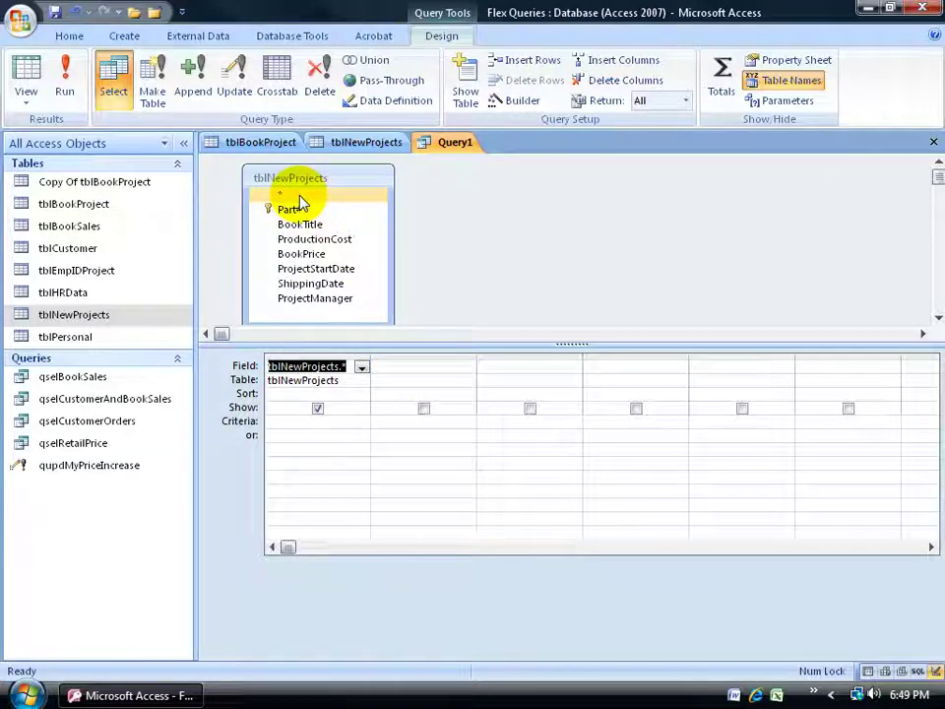
left_click(301, 209)
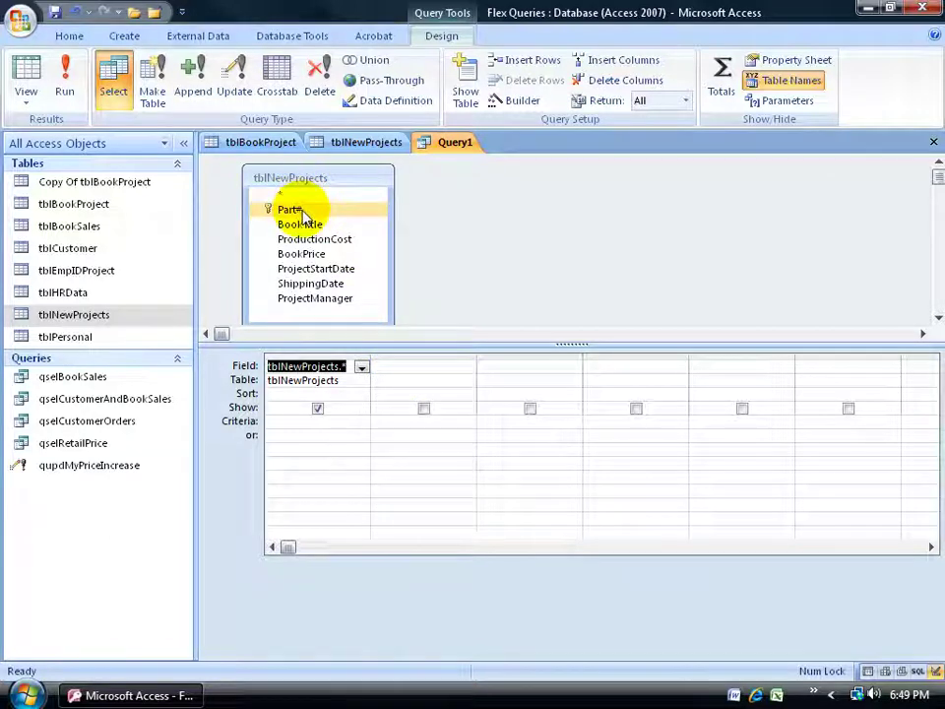
double_click(301, 209)
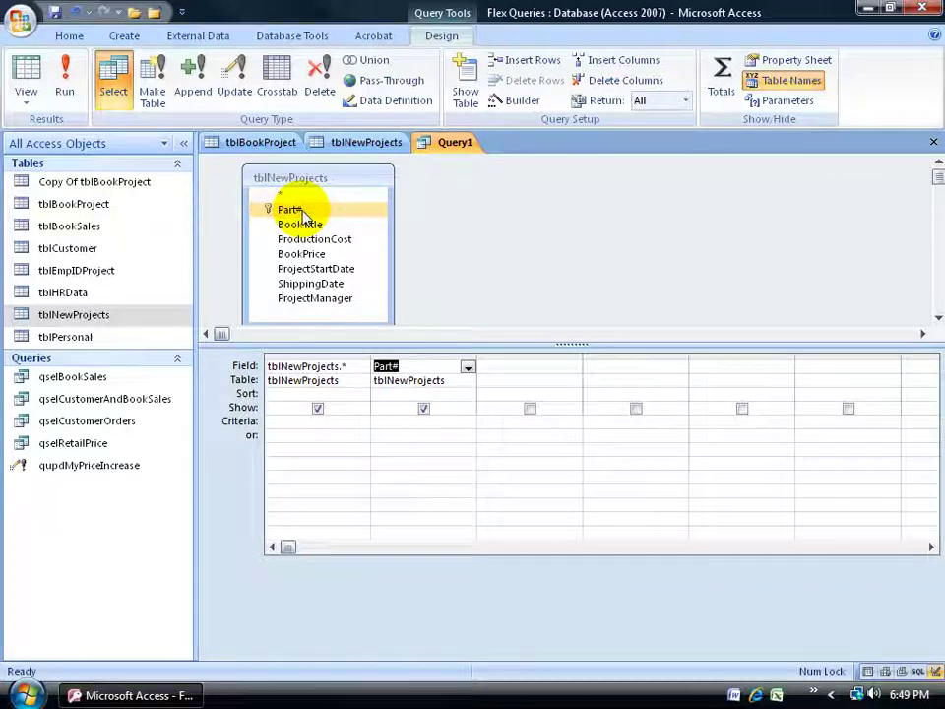
left_click(402, 420)
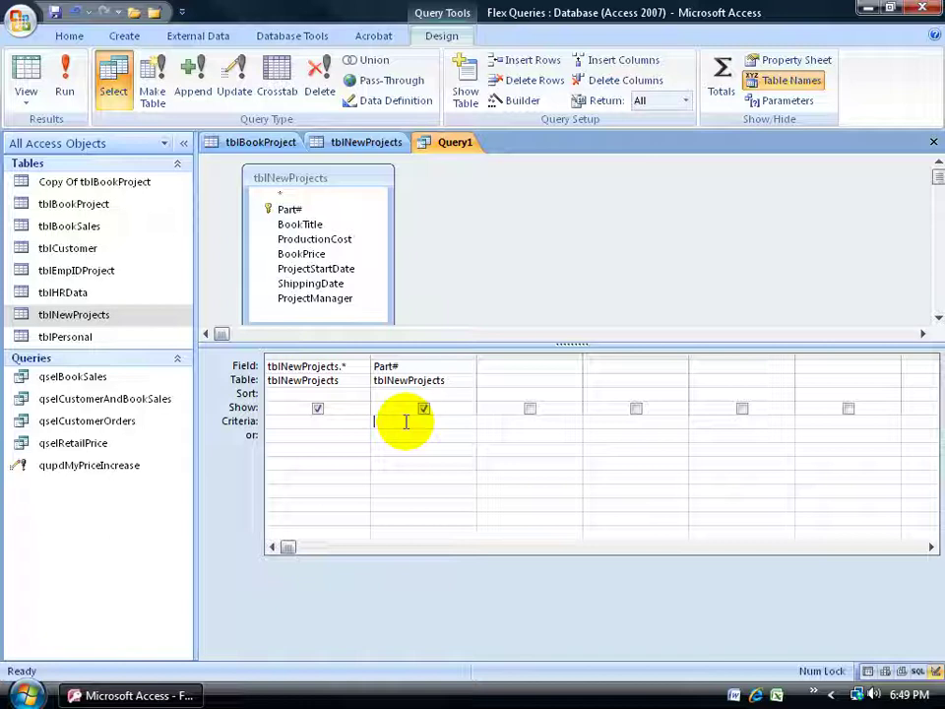
type("15*")
key("Tab")
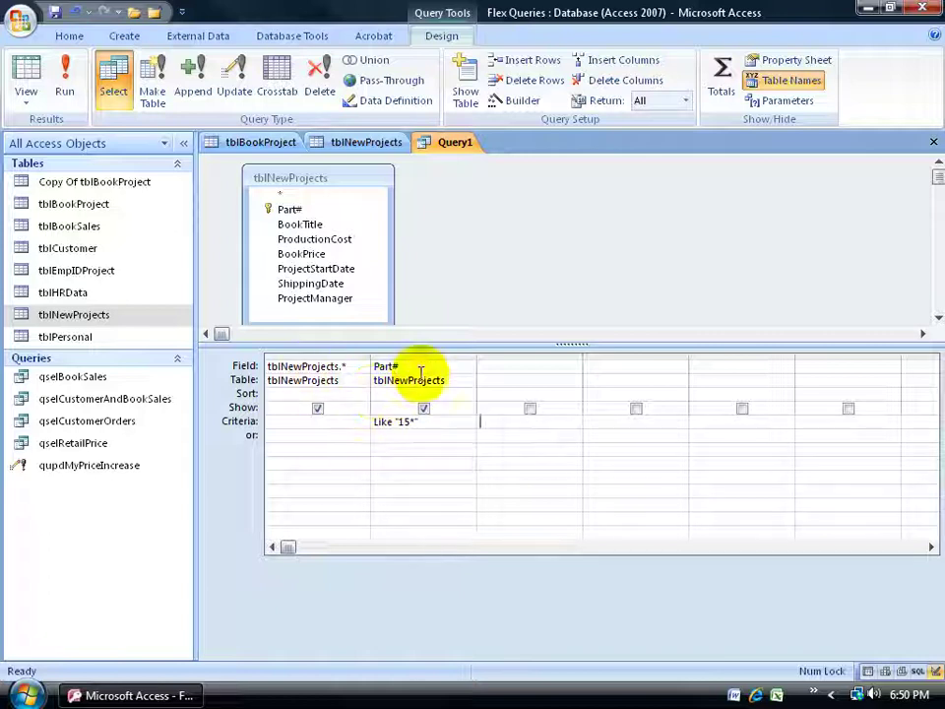
left_click(424, 409)
left_click(64, 79)
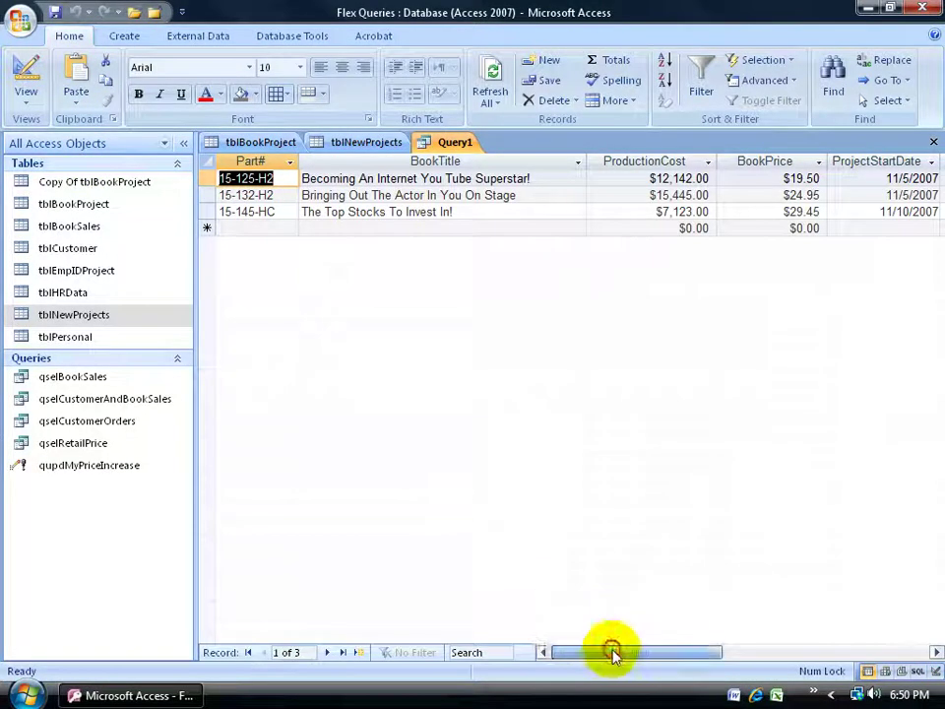
left_click_drag(611, 652, 718, 655)
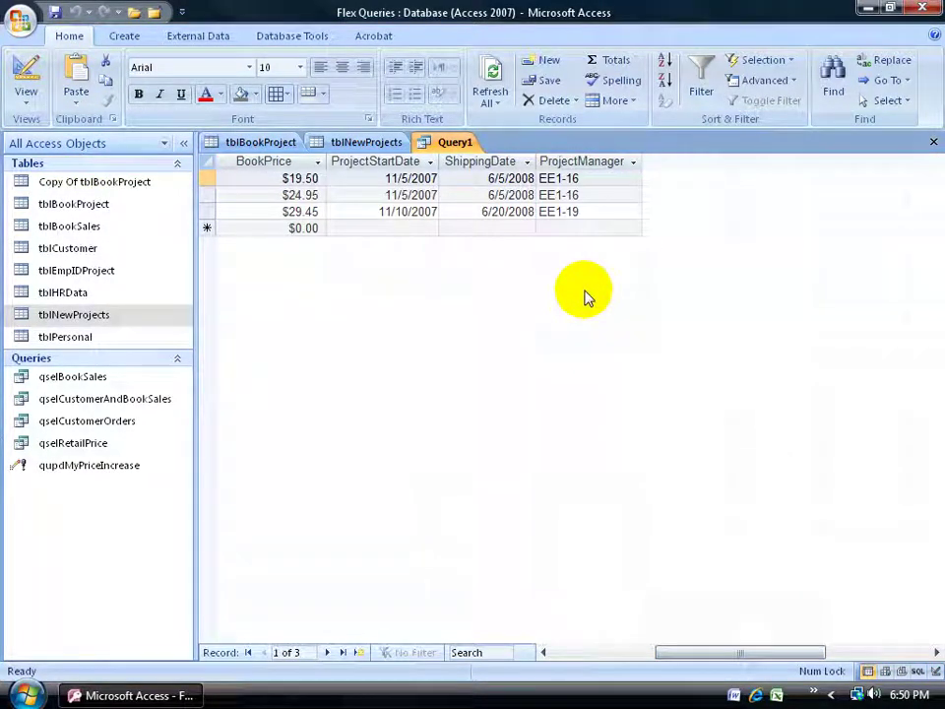
left_click_drag(716, 662, 601, 654)
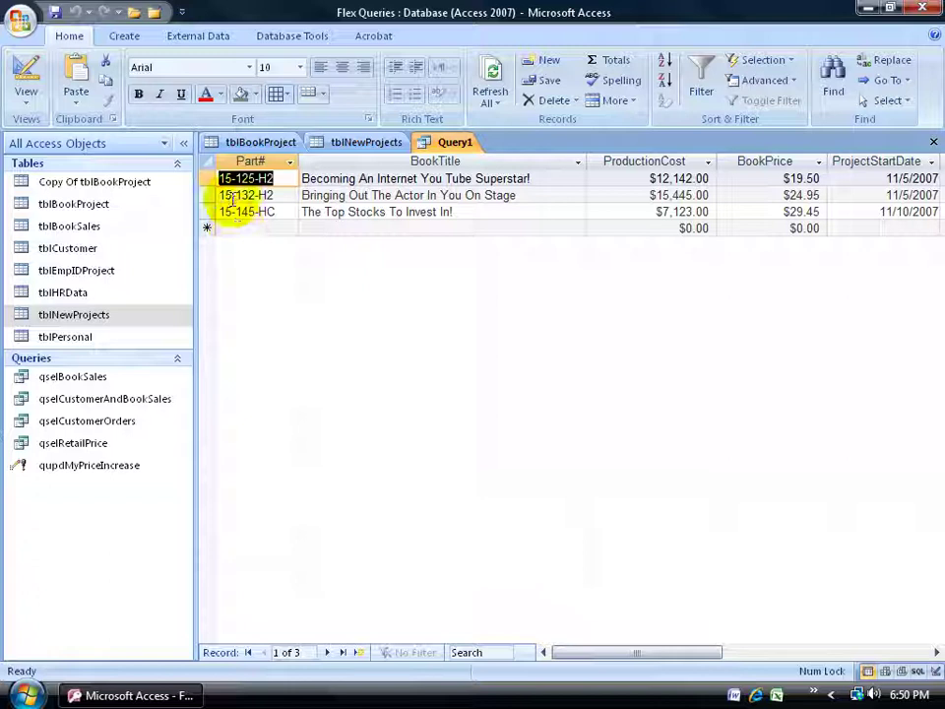
Make Query1 an append query with tblBookProject as the destination table.
left_click(27, 75)
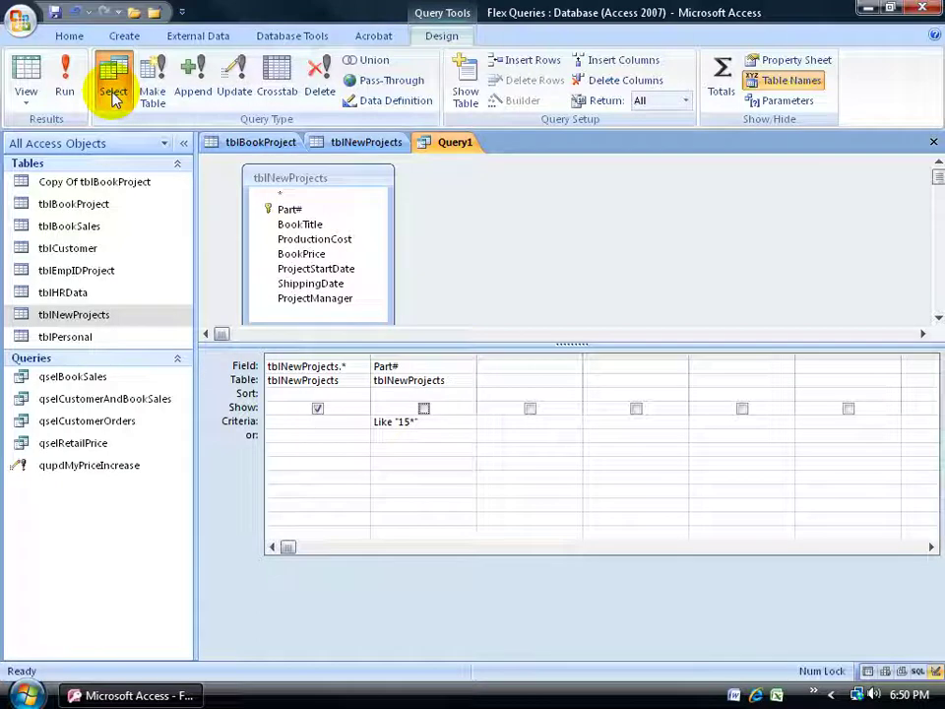
left_click(193, 91)
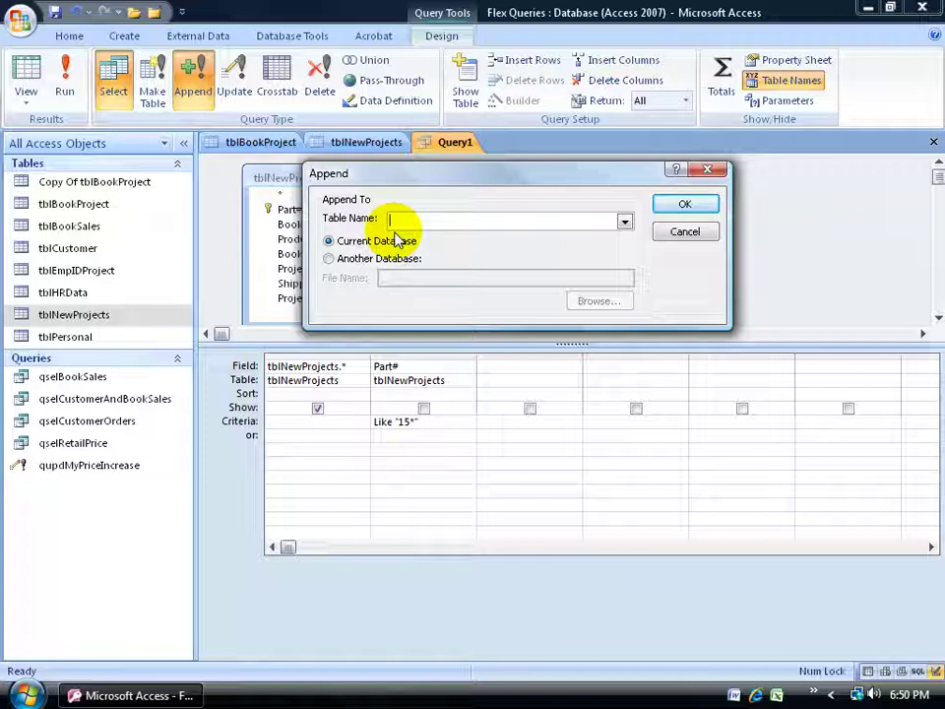
left_click(625, 222)
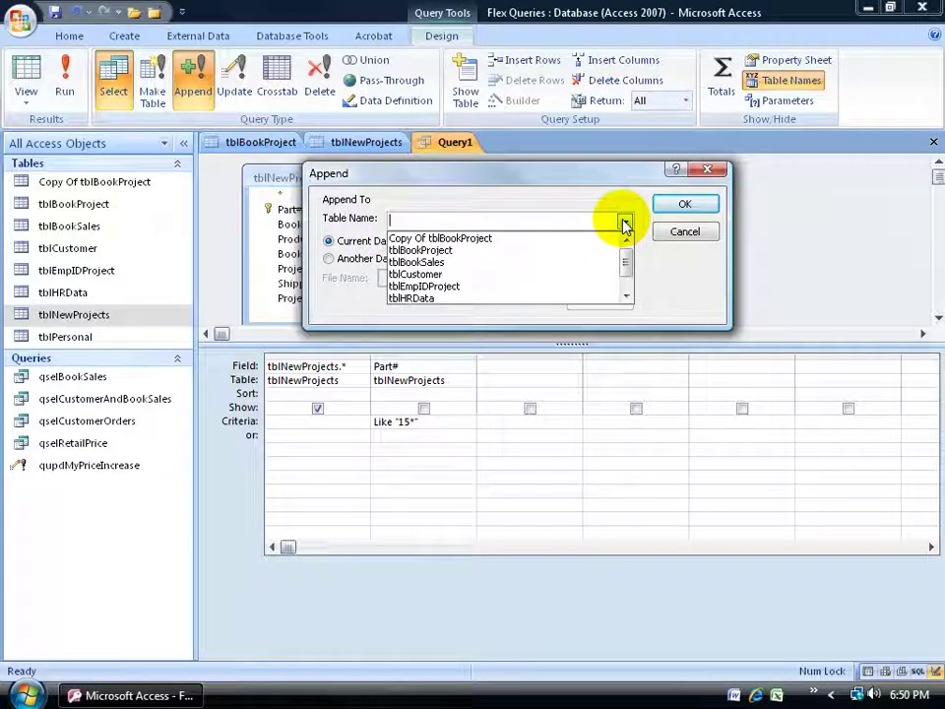
left_click(575, 252)
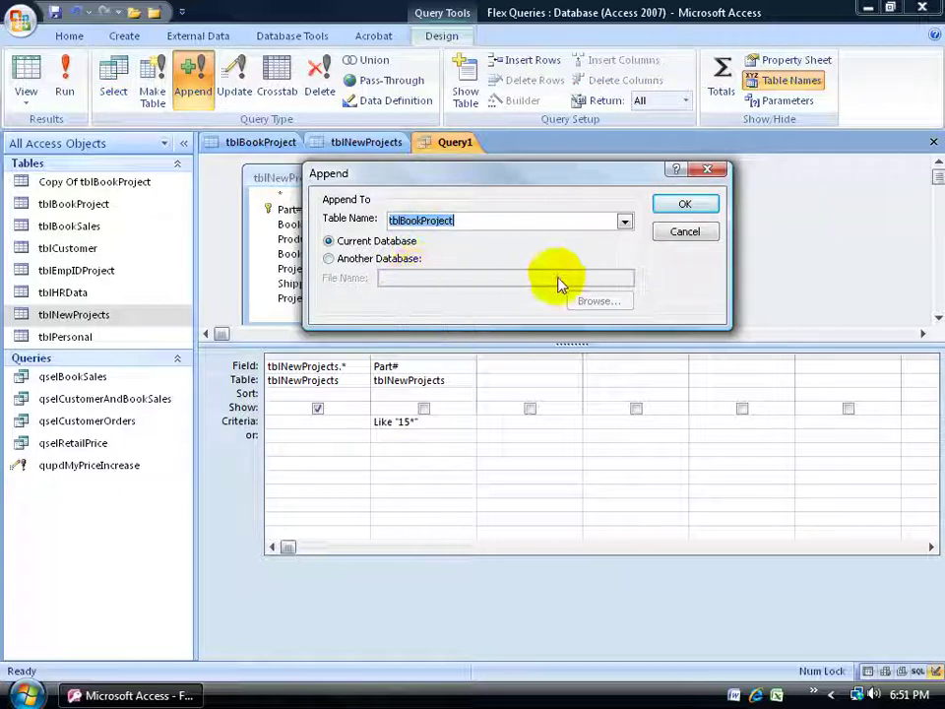
left_click(592, 293)
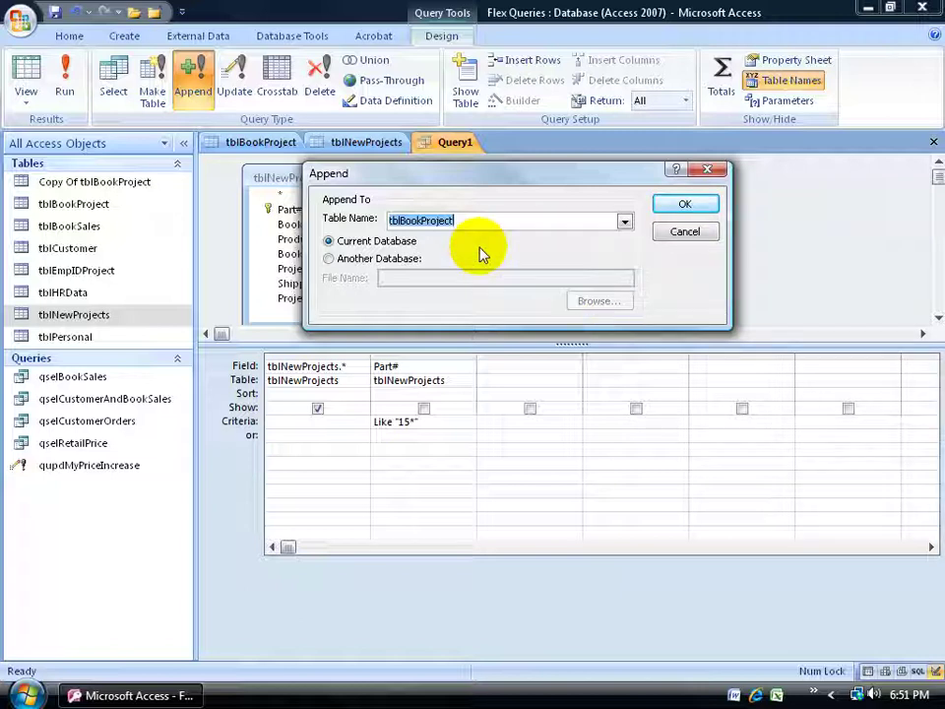
left_click(684, 205)
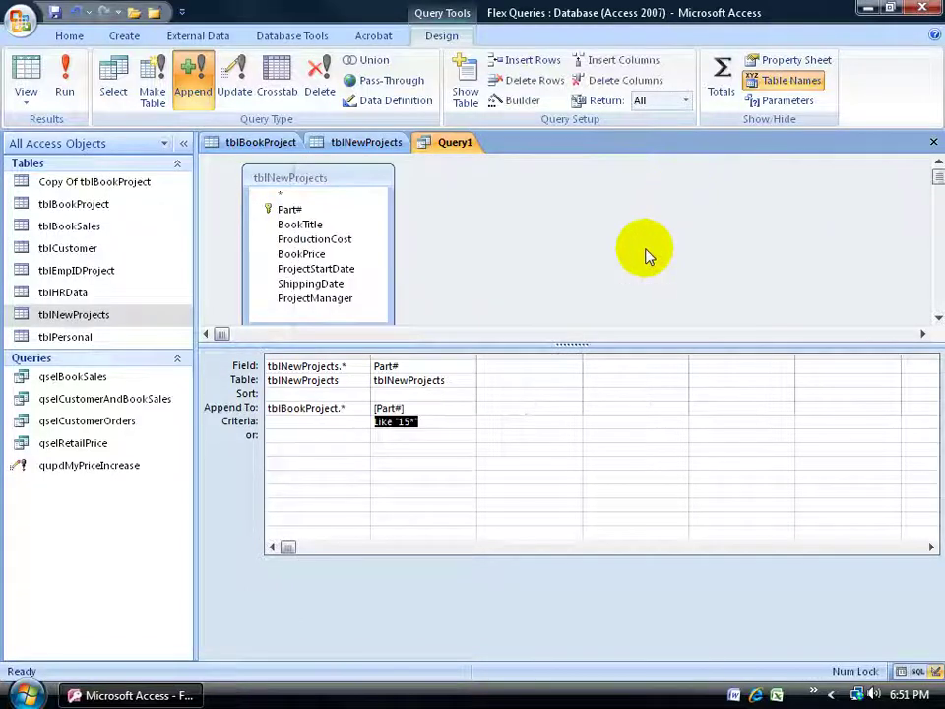
Delete [Part#] from the Part# column's Append To row.
left_click(408, 406)
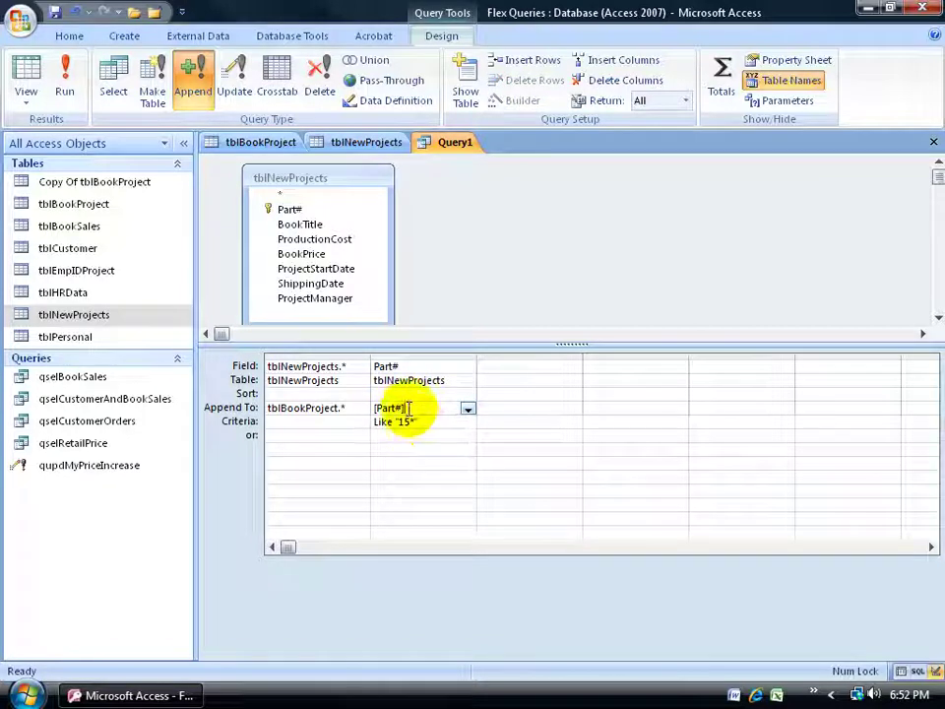
double_click(396, 406)
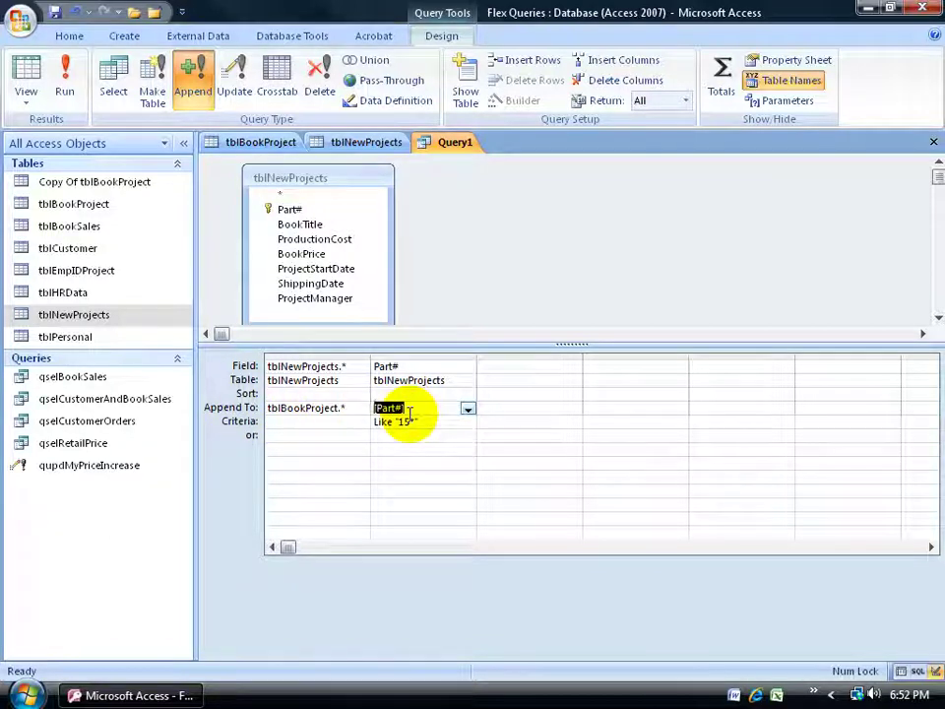
key("Delete")
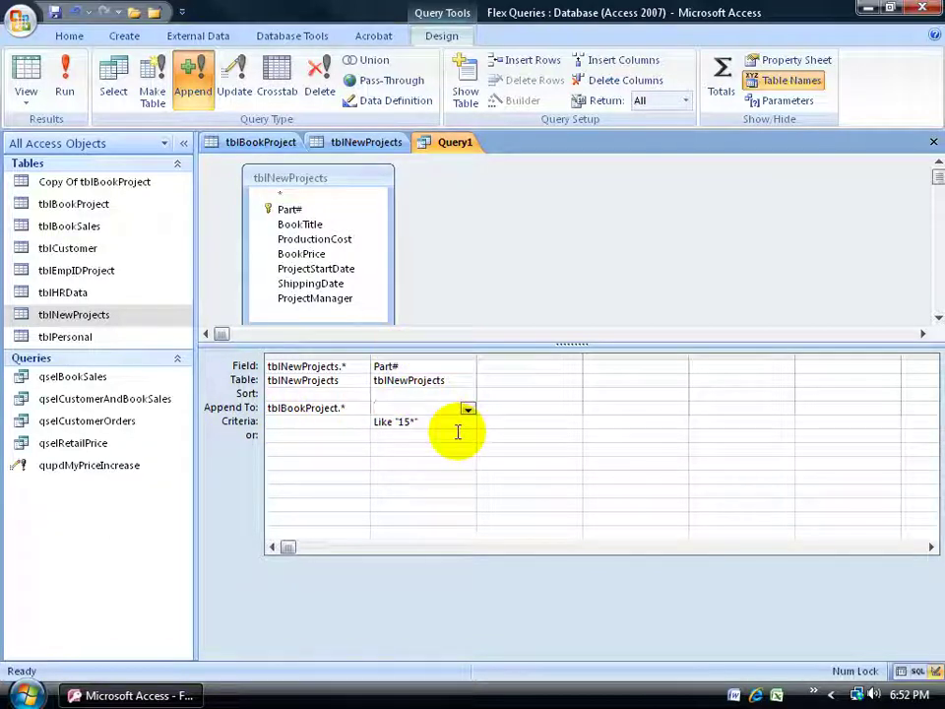
left_click(491, 434)
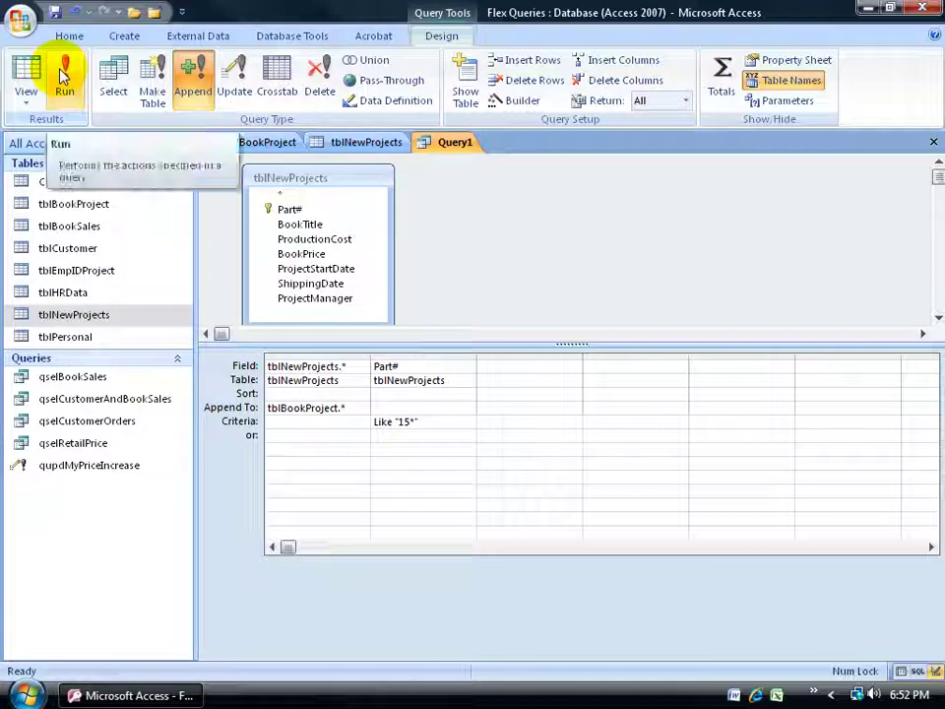
Preview the 3 Part# 15 records, then run the append and confirm adding 3 rows.
left_click(29, 75)
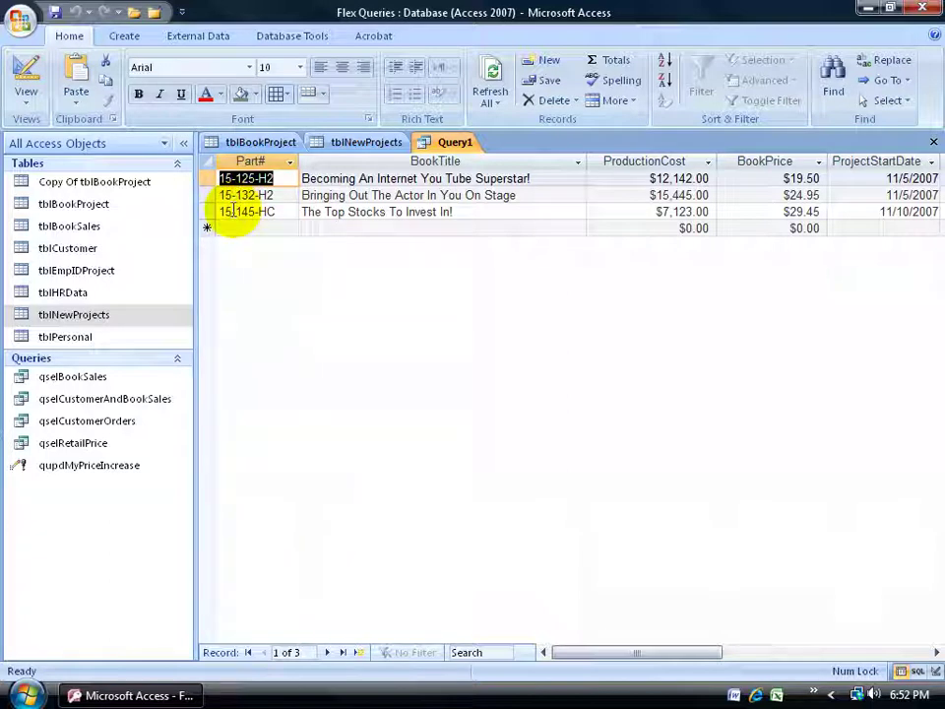
left_click(26, 77)
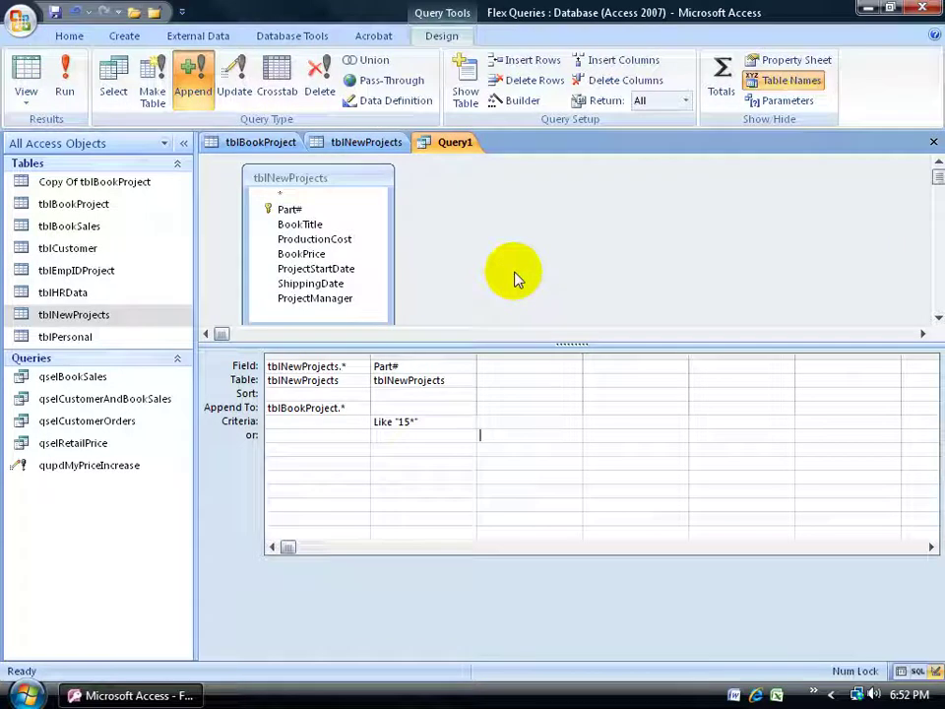
left_click(67, 77)
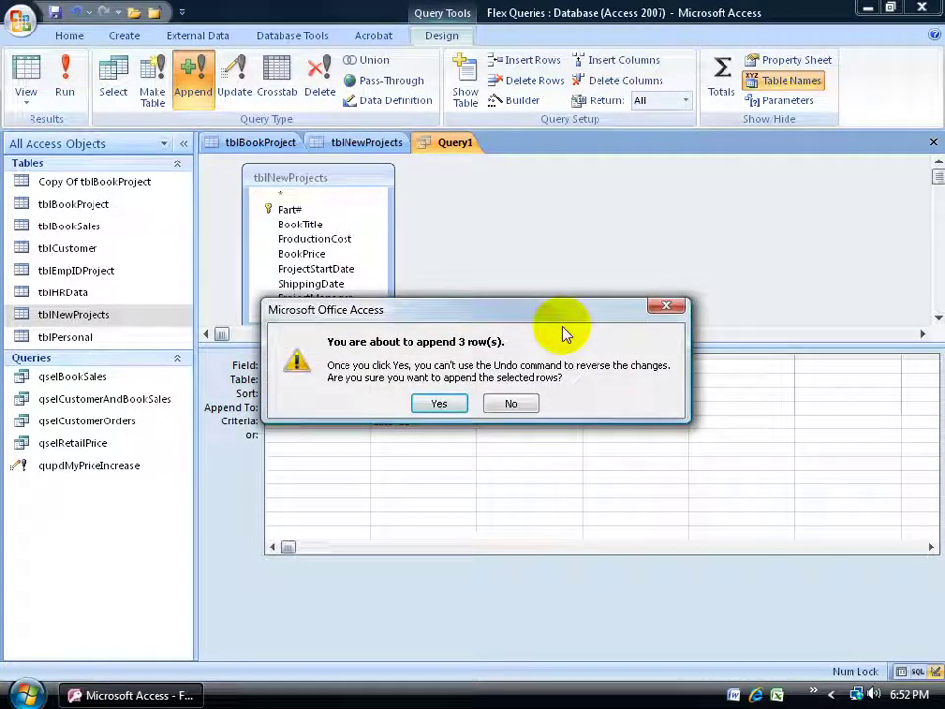
left_click(446, 403)
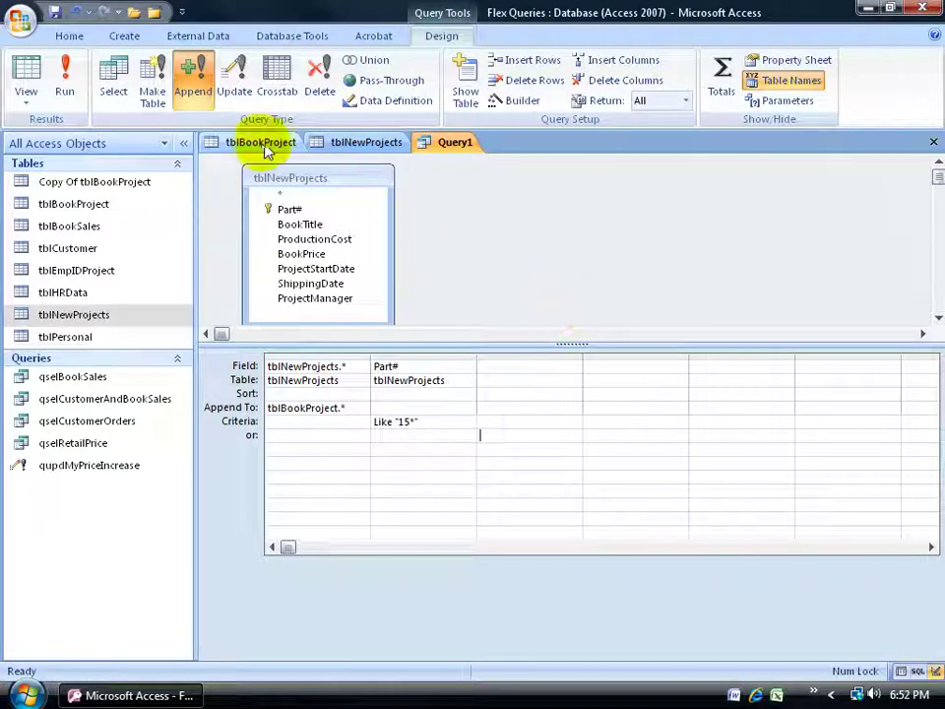
left_click(262, 144)
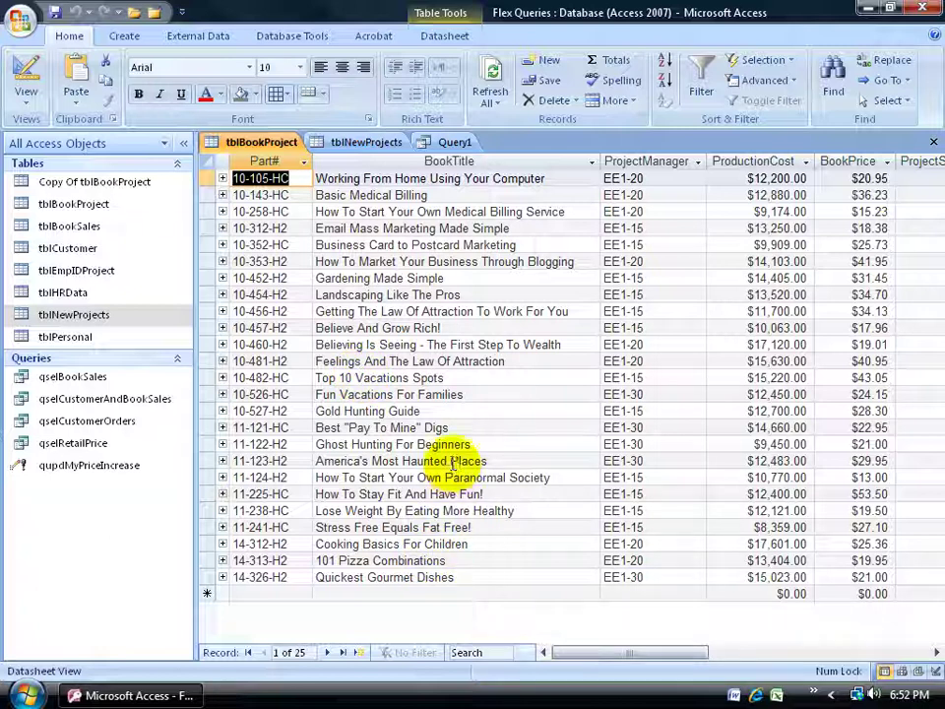
Refresh tblBookProject to show 28 records including the three 15-series parts, then return to Query1.
left_click(489, 91)
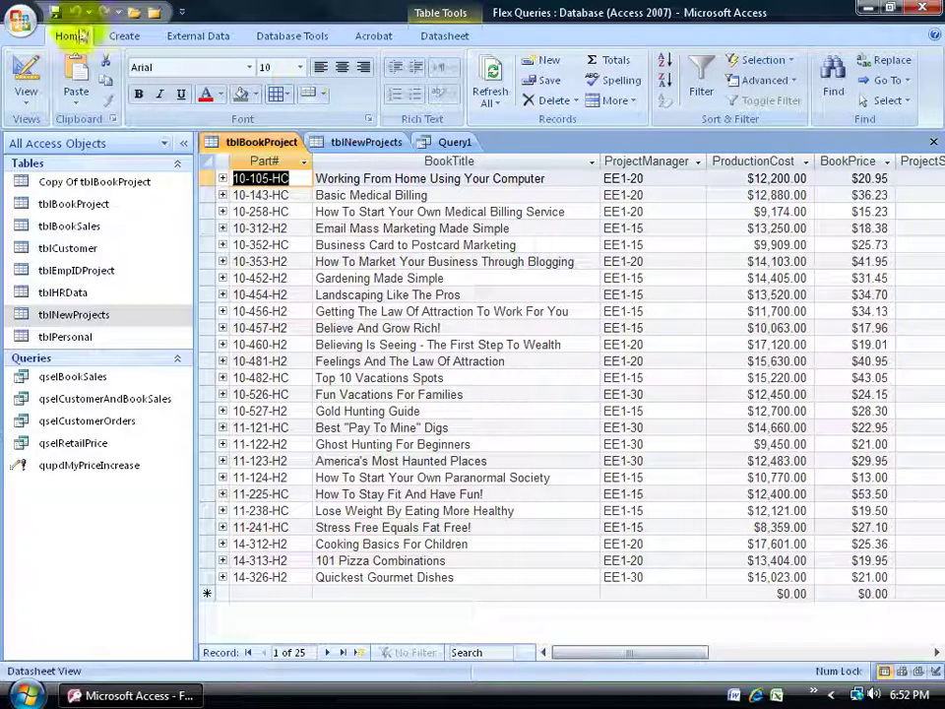
left_click(498, 73)
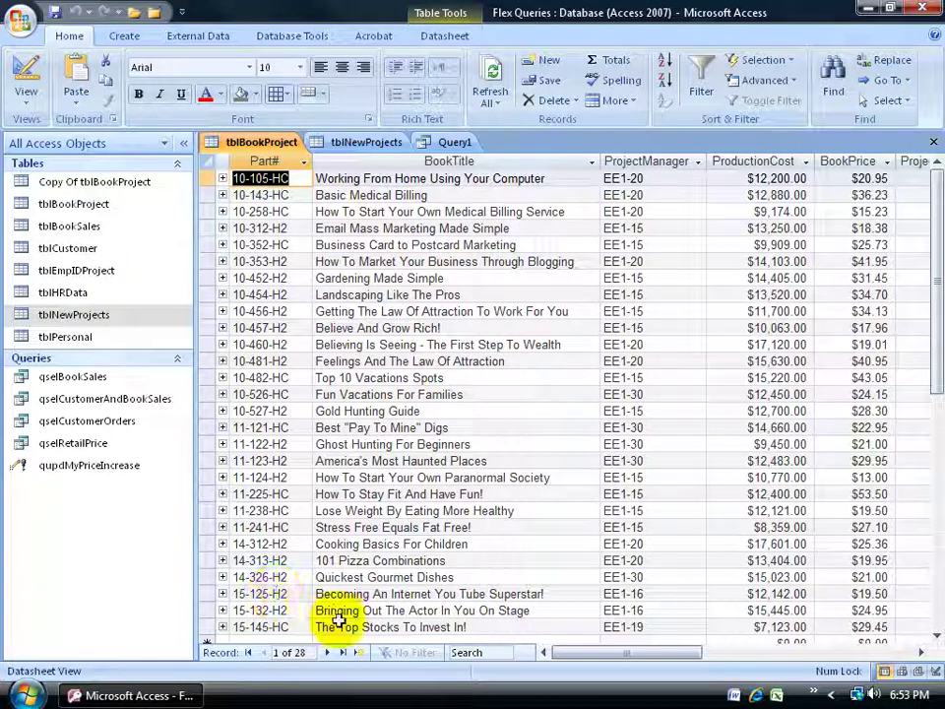
left_click(455, 145)
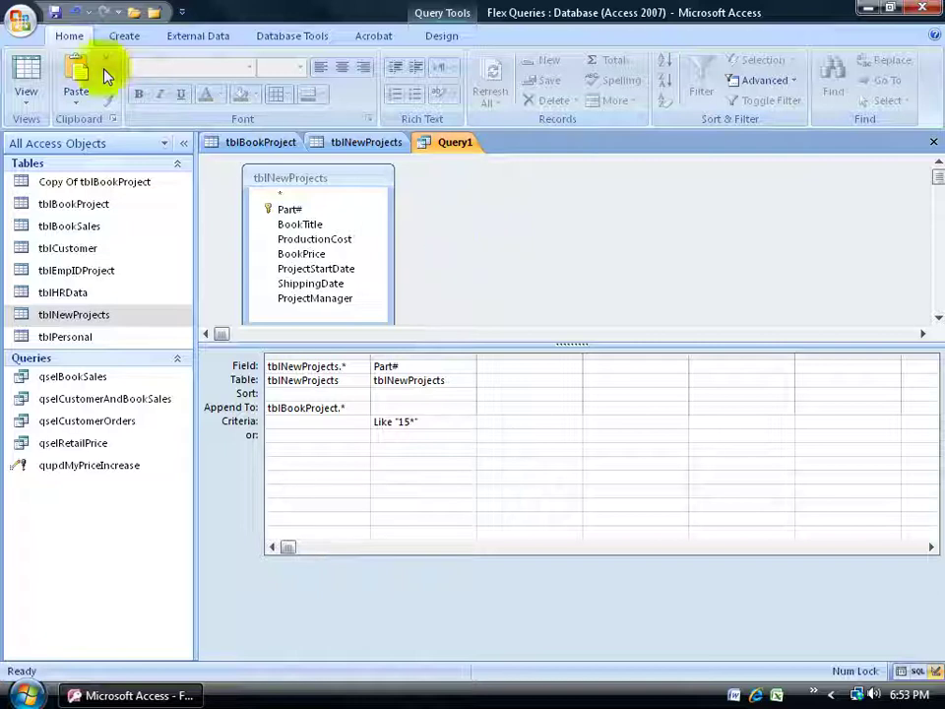
Save the query under the name qappMyAppend.
left_click(55, 12)
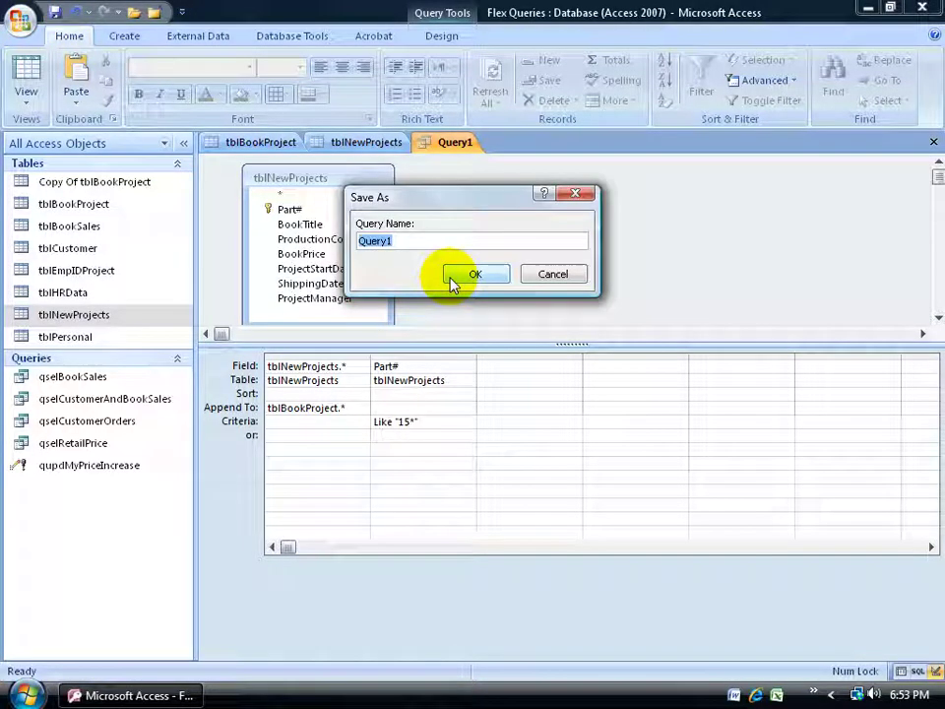
type("qapp")
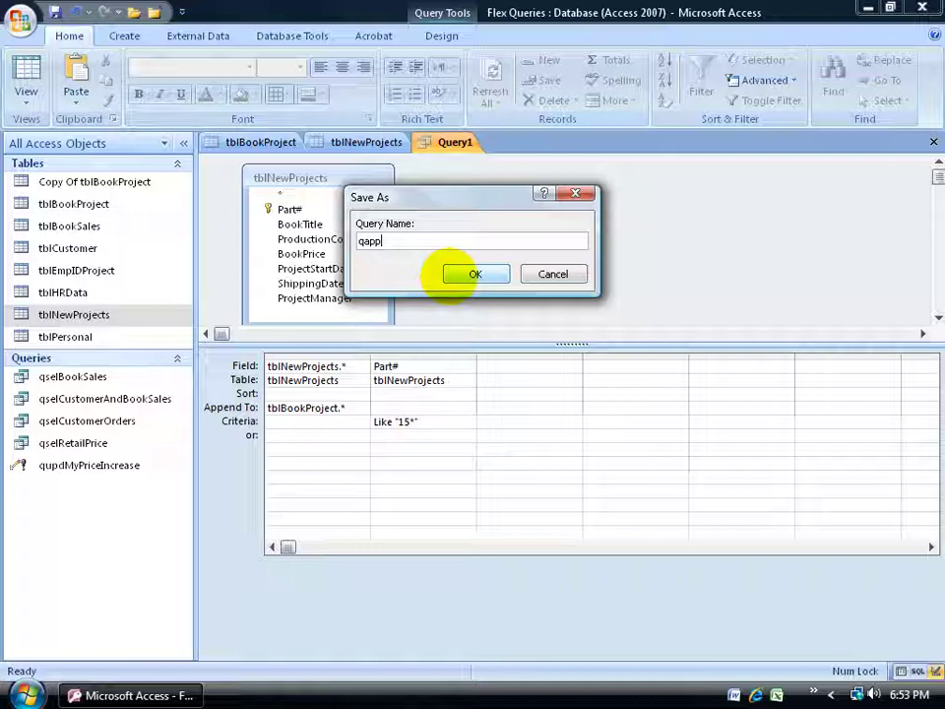
type("MyAppend")
left_click(453, 279)
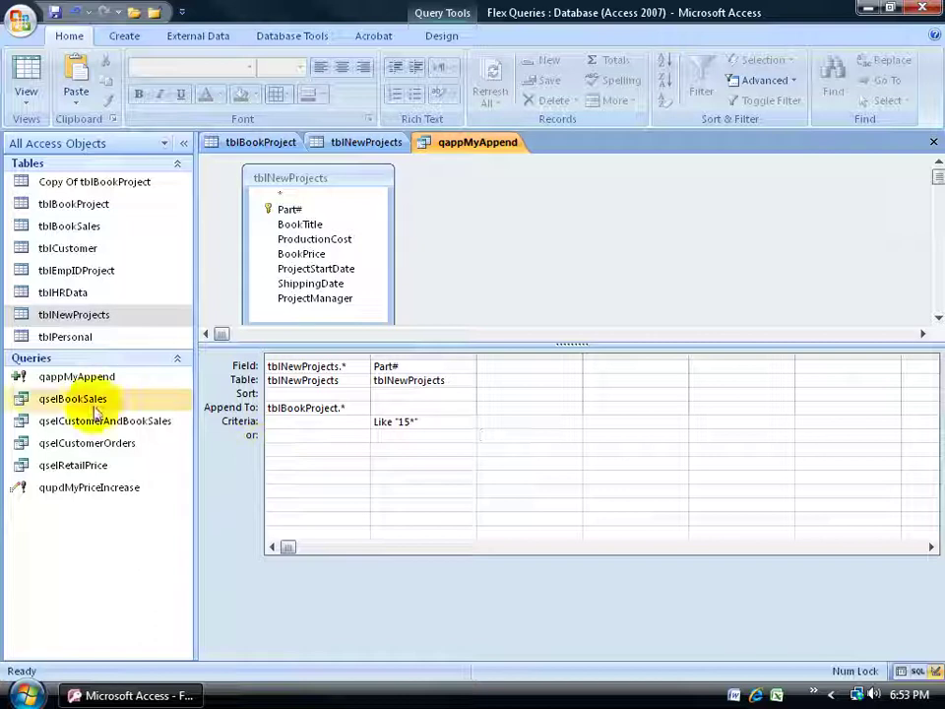
left_click(443, 37)
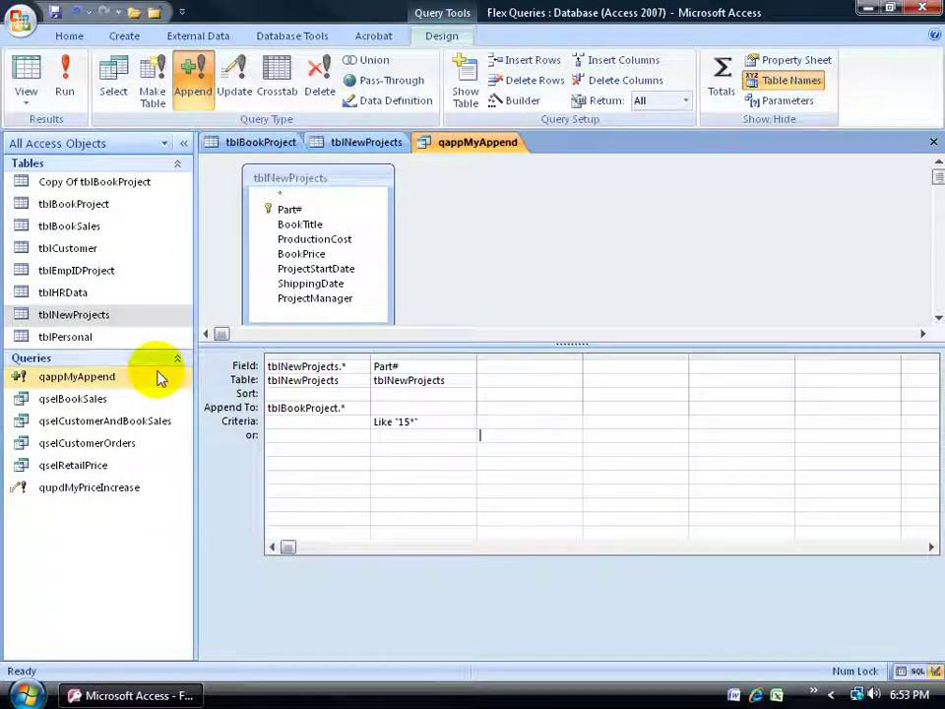
Close qappMyAppend, reopen it declining to rerun the append, then close its Design View.
right_click(34, 379)
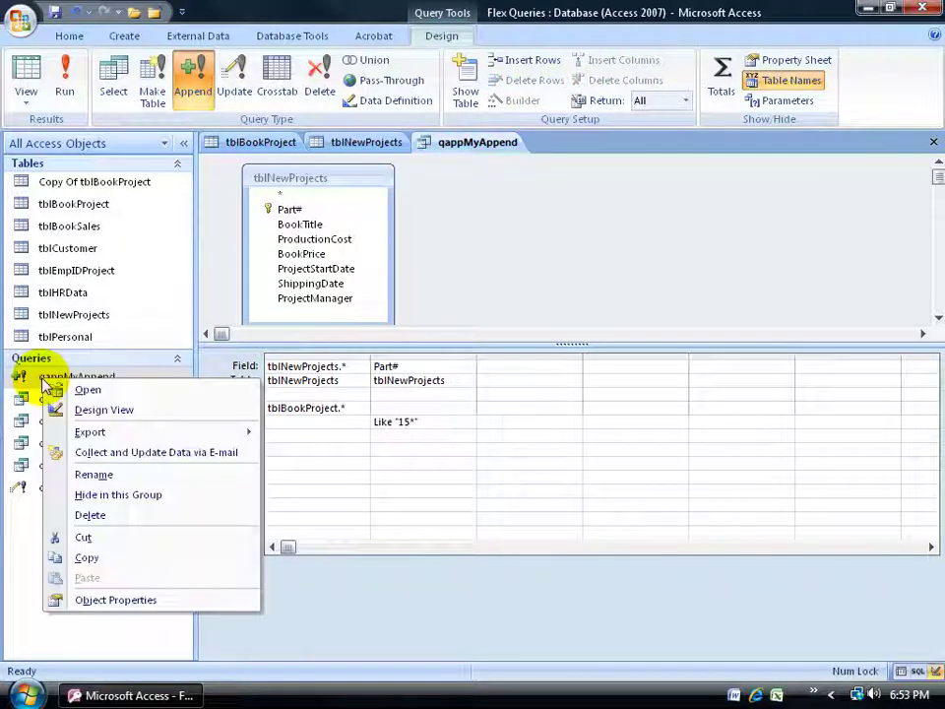
left_click(933, 142)
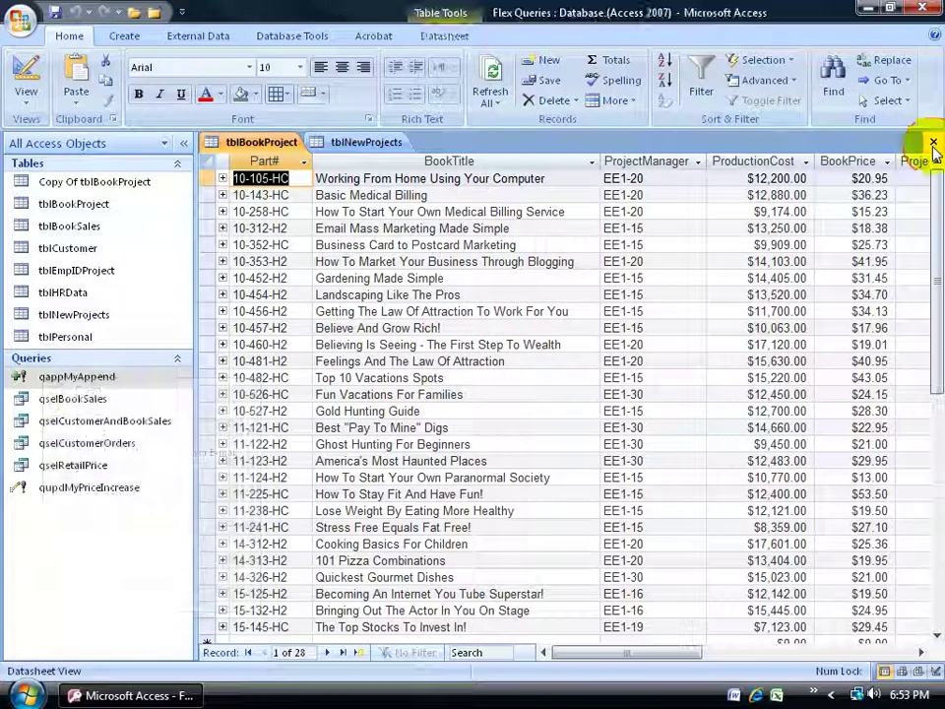
double_click(119, 376)
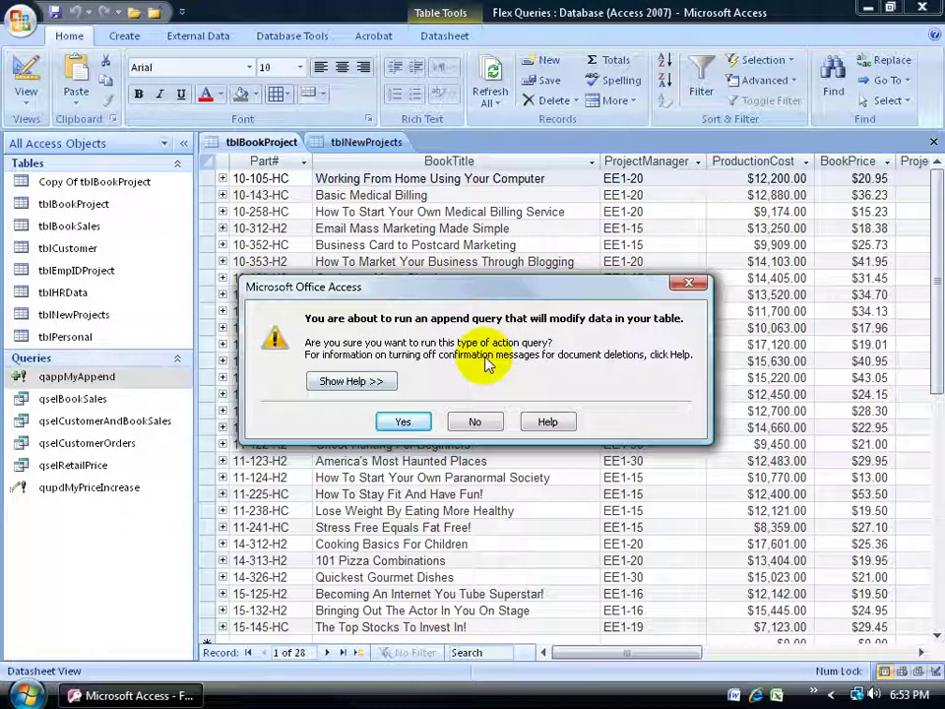
left_click(483, 422)
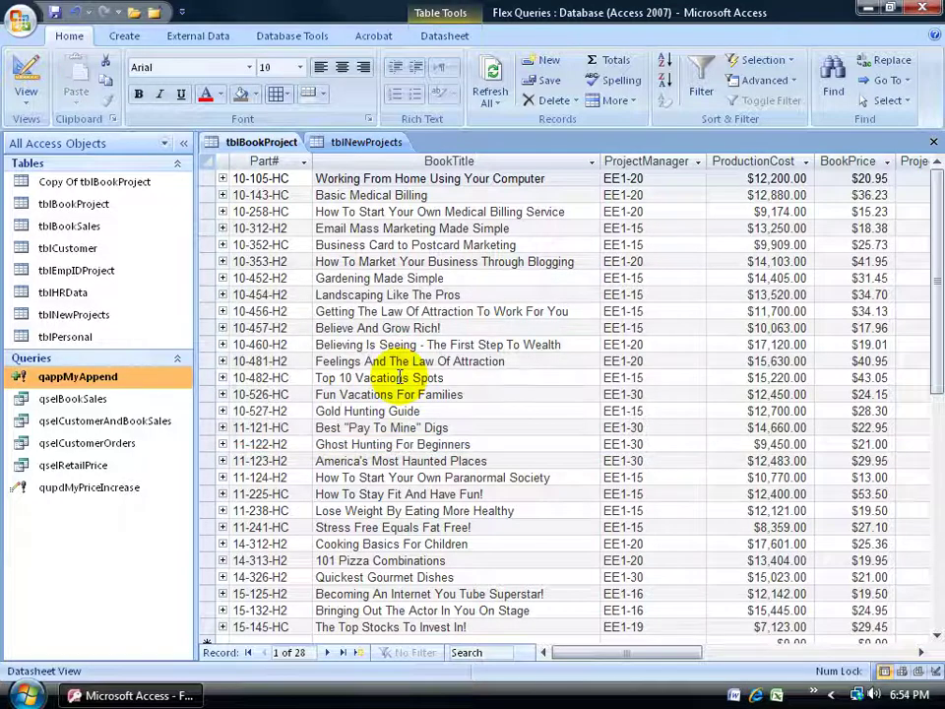
right_click(98, 379)
left_click(148, 410)
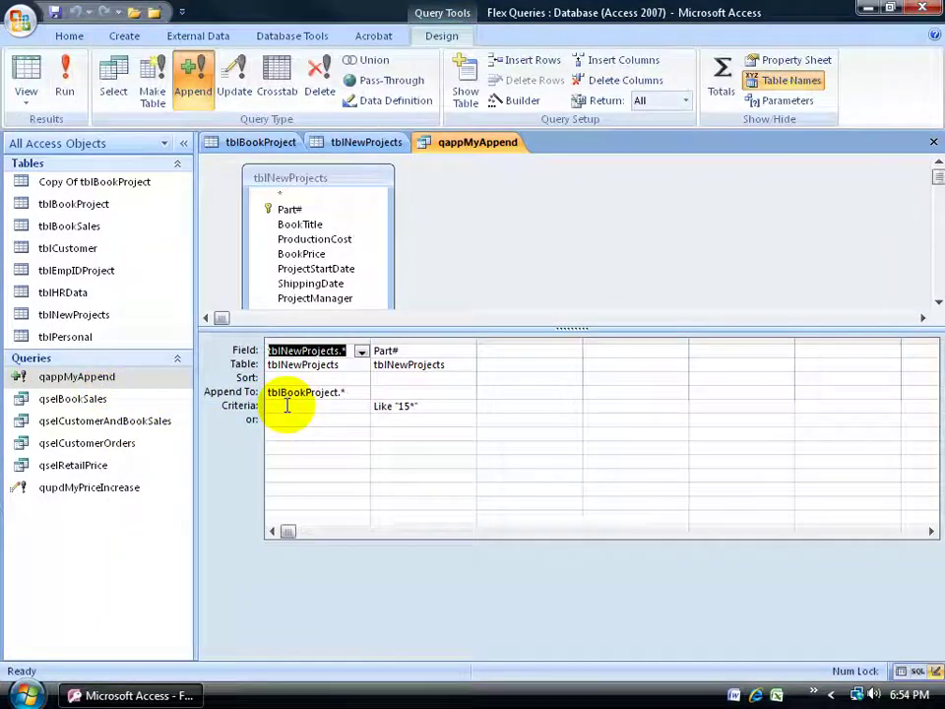
left_click(931, 142)
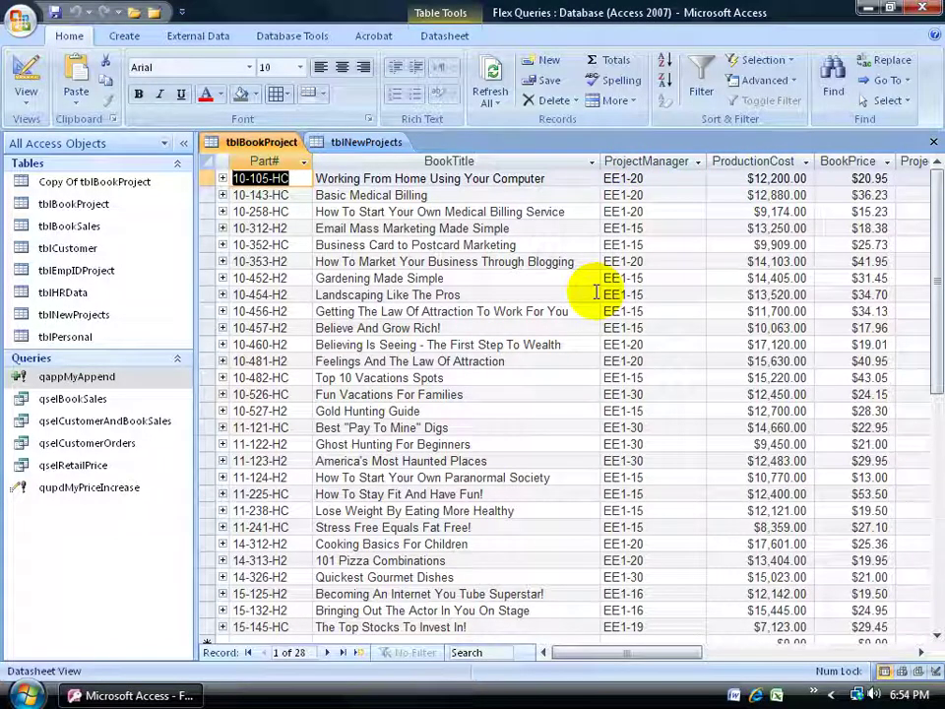
Switch to the tblNewProjects datasheet to view its 7 records, including the three 15-series parts.
left_click(364, 143)
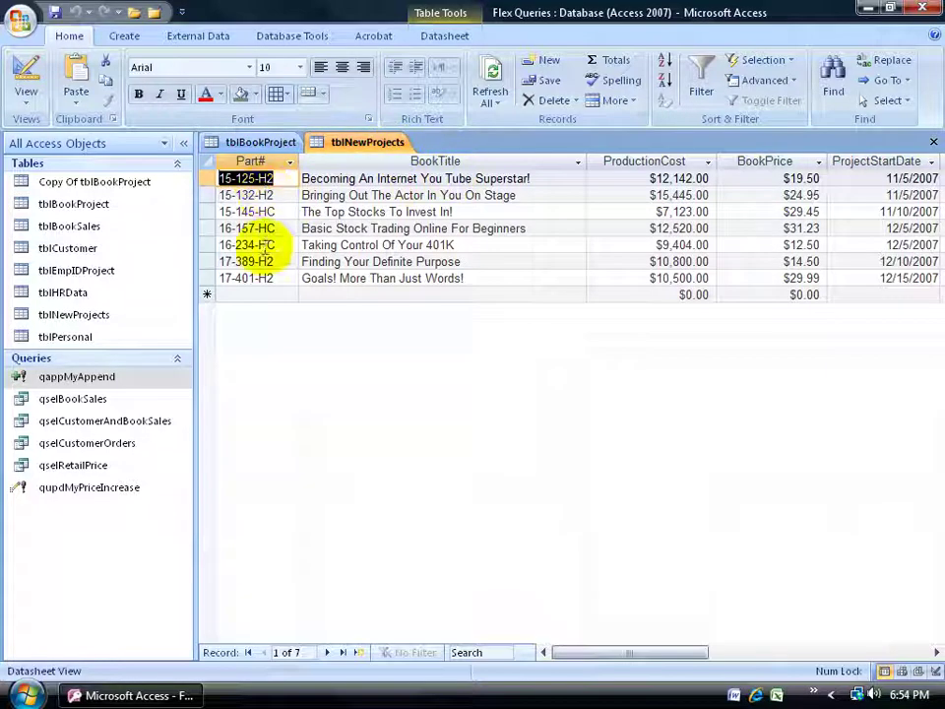